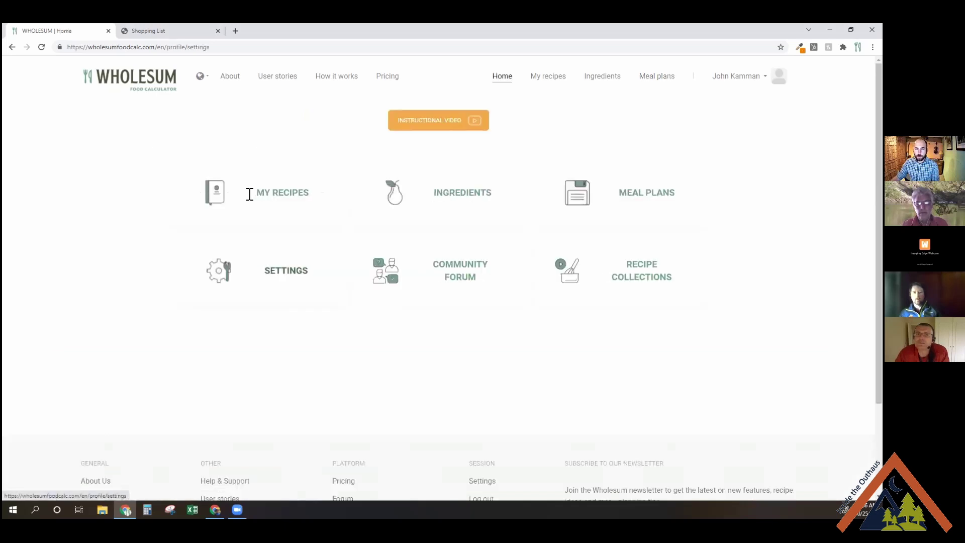
Review the available feature options on the profile settings page and return to the home page.
scroll(249, 193, "down", 2)
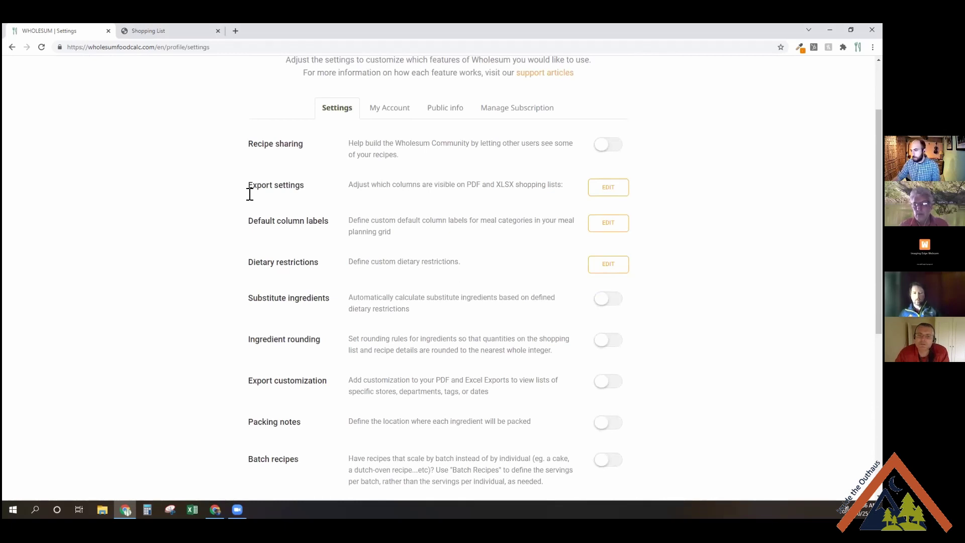
scroll(250, 194, "down", 3)
scroll(250, 194, "up", 2)
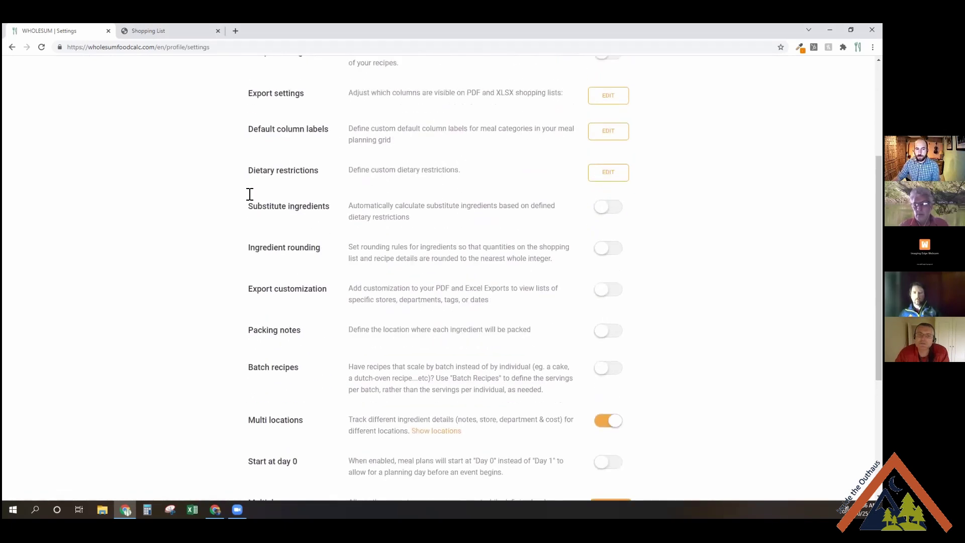
scroll(250, 194, "up", 1)
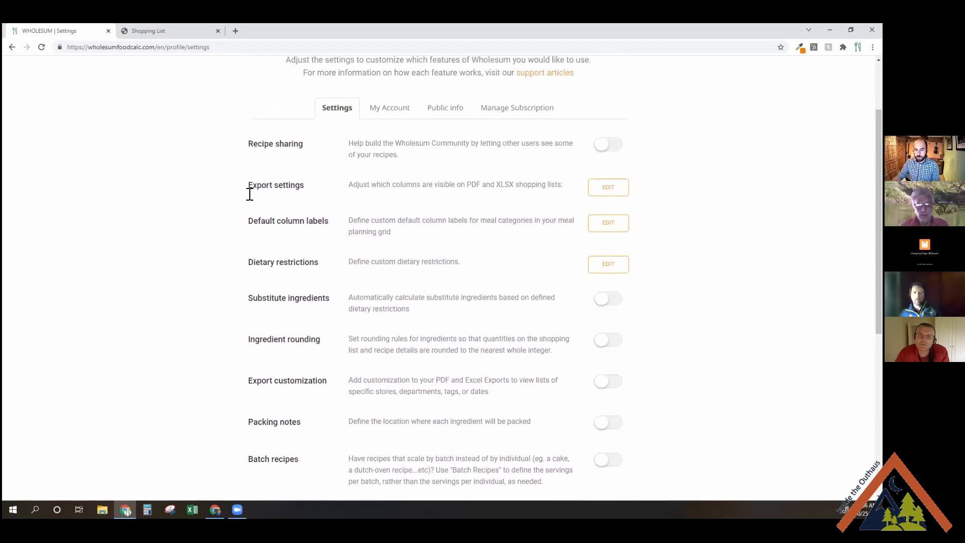
scroll(250, 194, "up", 2)
key("alt+Left")
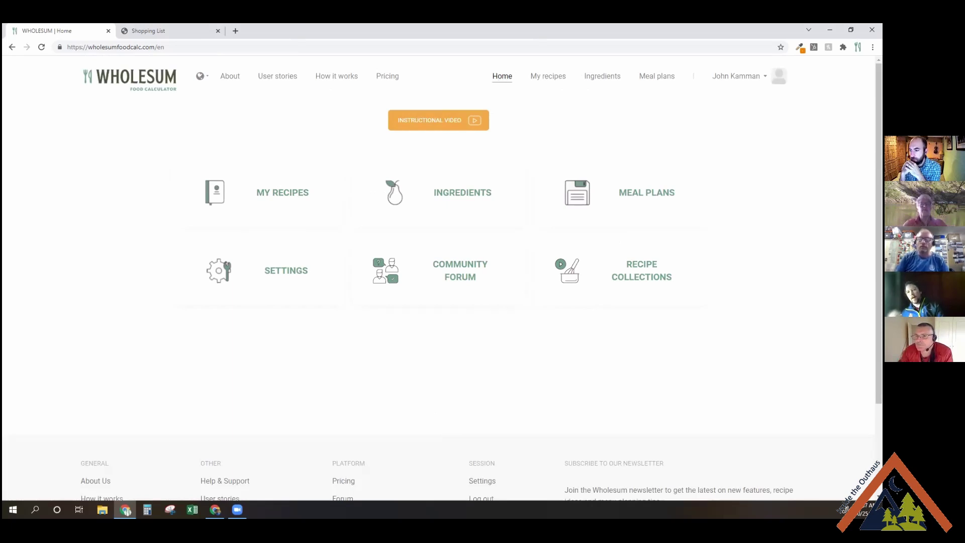
In the meal plans' list export, include the first four meal plans and set the quantity of UM Sample Group to 6.
left_click(594, 196)
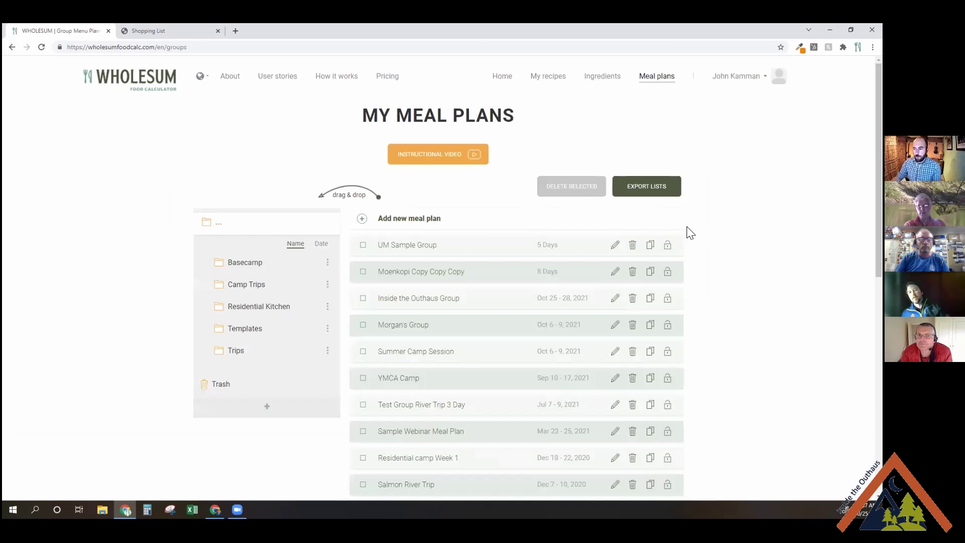
left_click(662, 190)
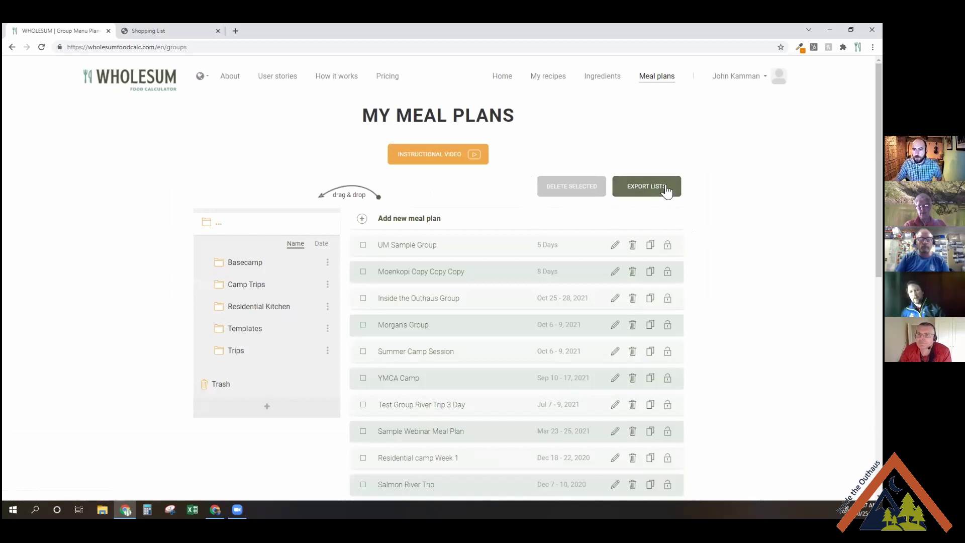
left_click(638, 196)
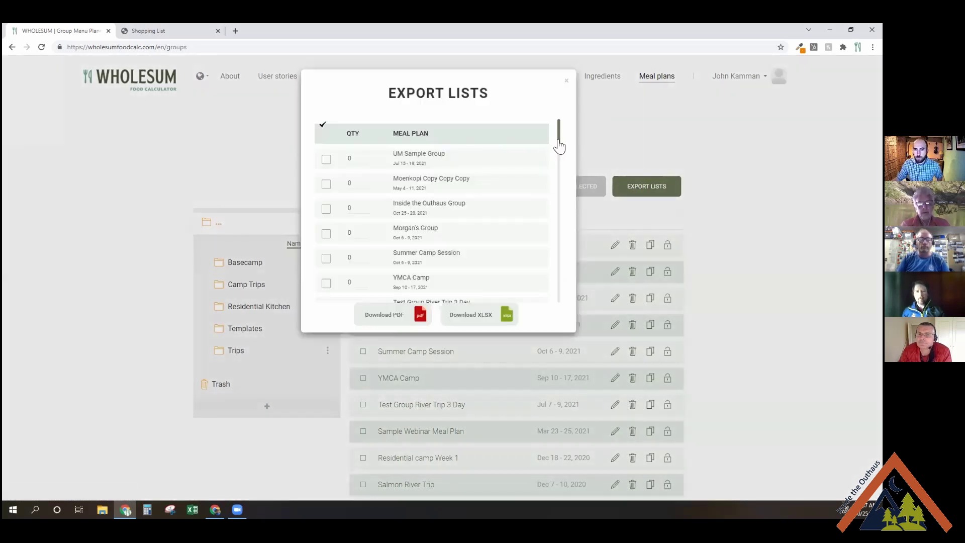
scroll(557, 145, "down", 1)
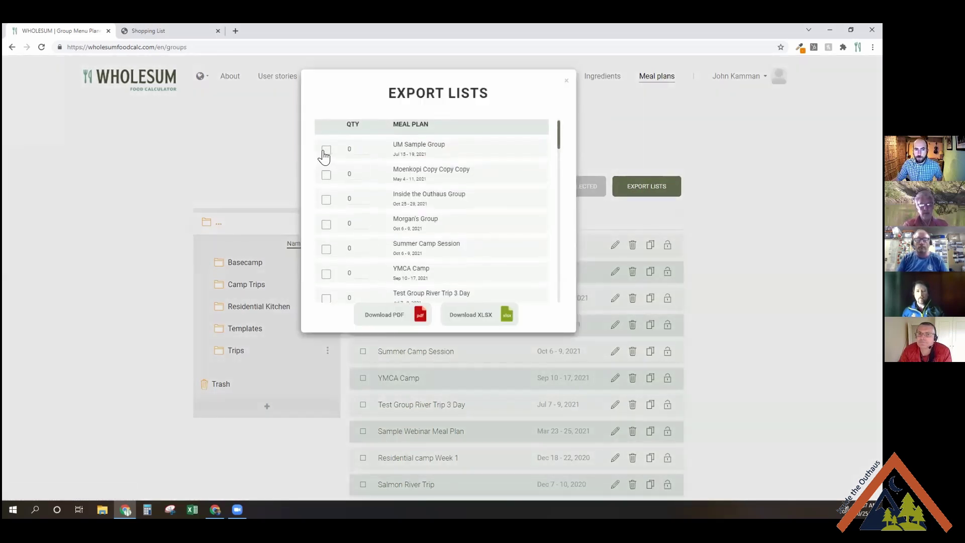
left_click(326, 150)
left_click(326, 174)
left_click(326, 200)
left_click(326, 224)
double_click(360, 146)
type("2")
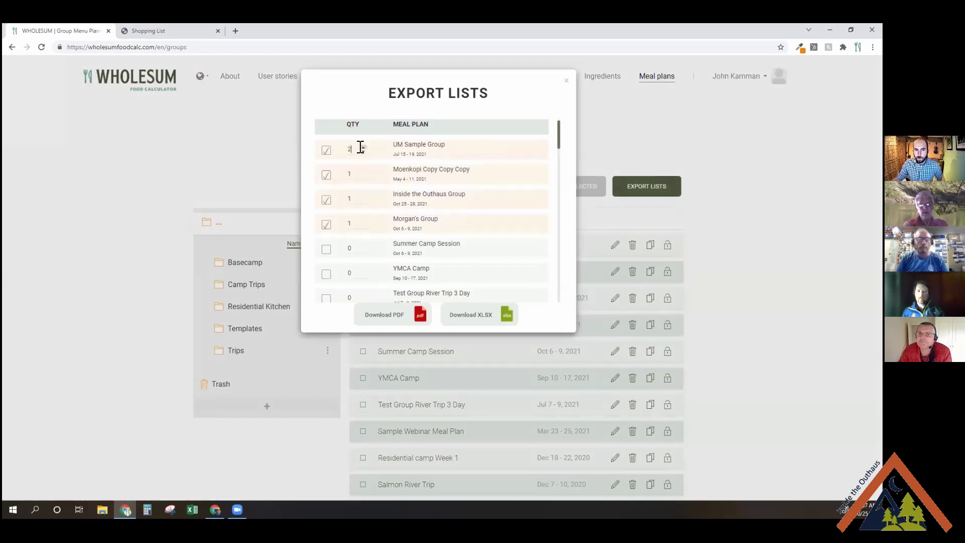
Export the selected meal plans as a PDF and inspect the combined shopping list before closing the export dialog.
left_click(378, 317)
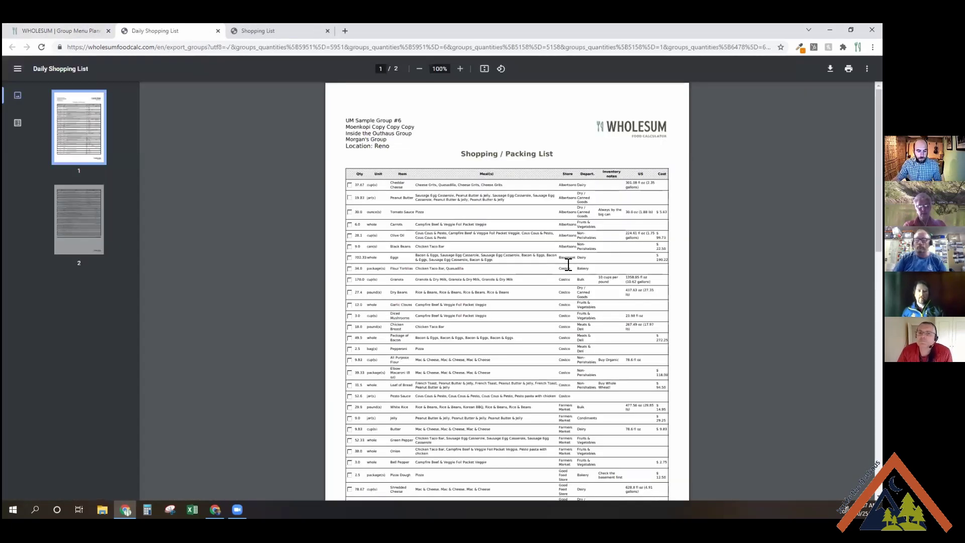
scroll(509, 280, "up", 1)
scroll(306, 190, "up", 1)
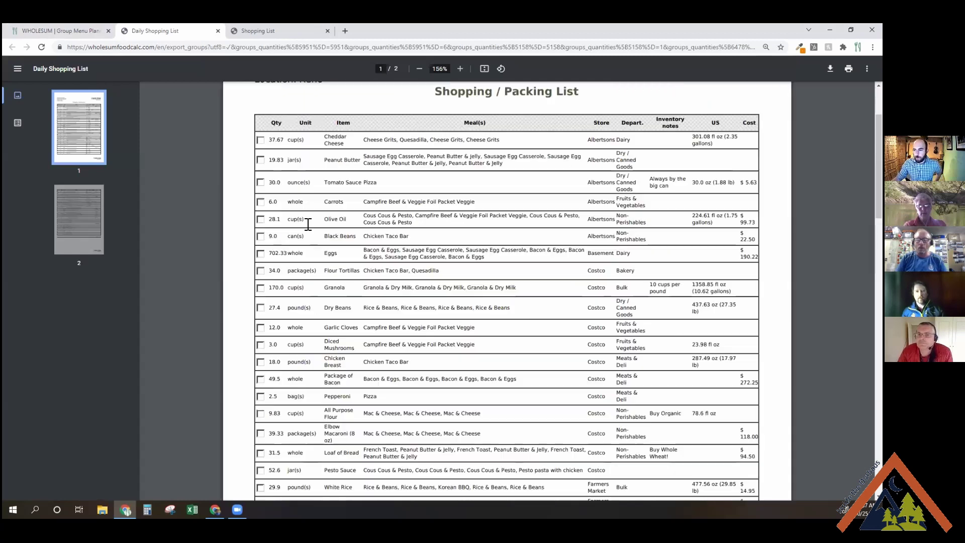
left_click(81, 29)
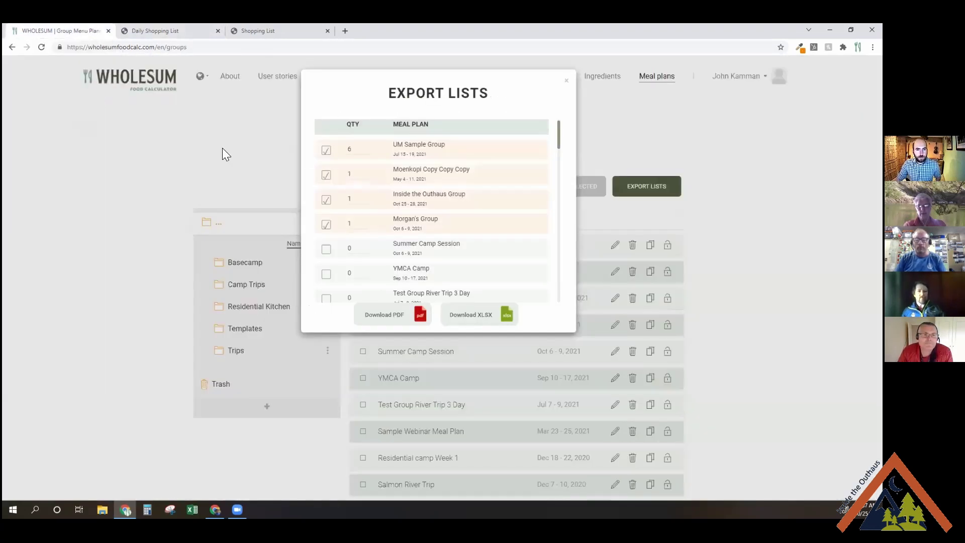
left_click(566, 82)
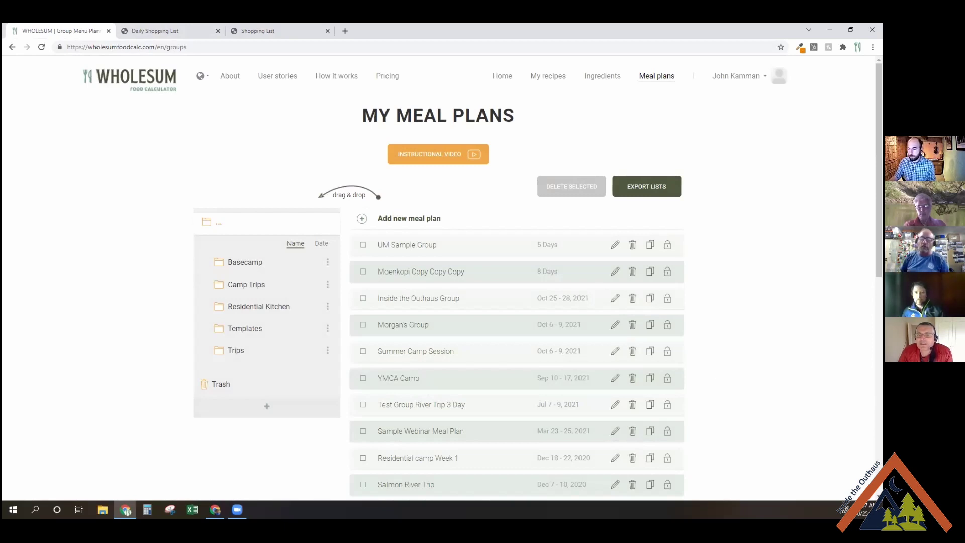
Examine the list of custom dietary restrictions in the profile settings and close it without changes.
left_click(736, 76)
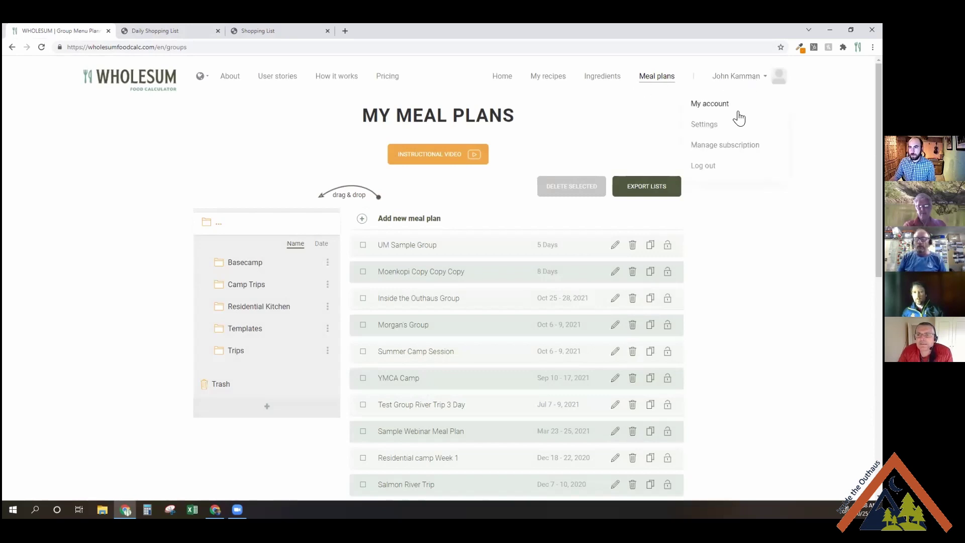
left_click(703, 126)
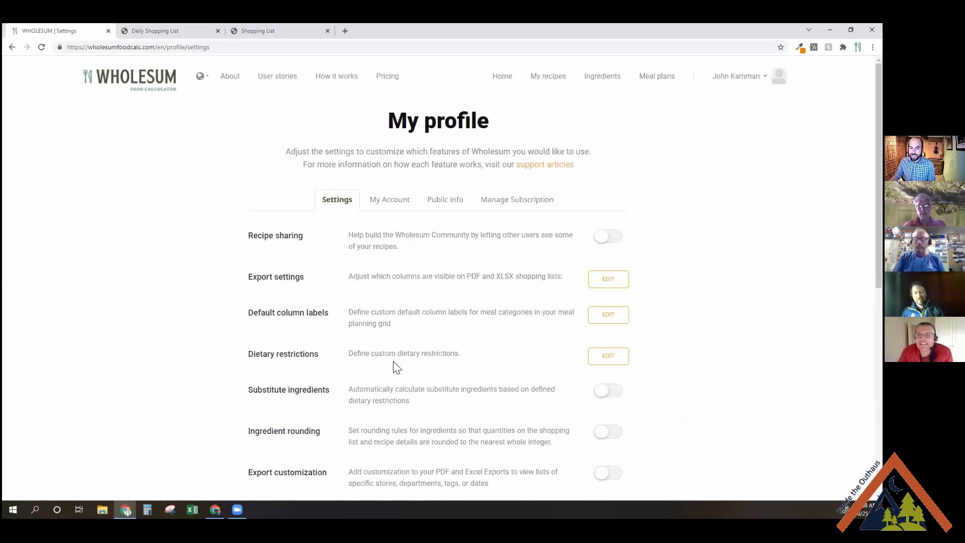
left_click(608, 356)
mouse_move(574, 234)
left_mouse_down()
mouse_move(577, 260)
mouse_move(576, 247)
left_mouse_up()
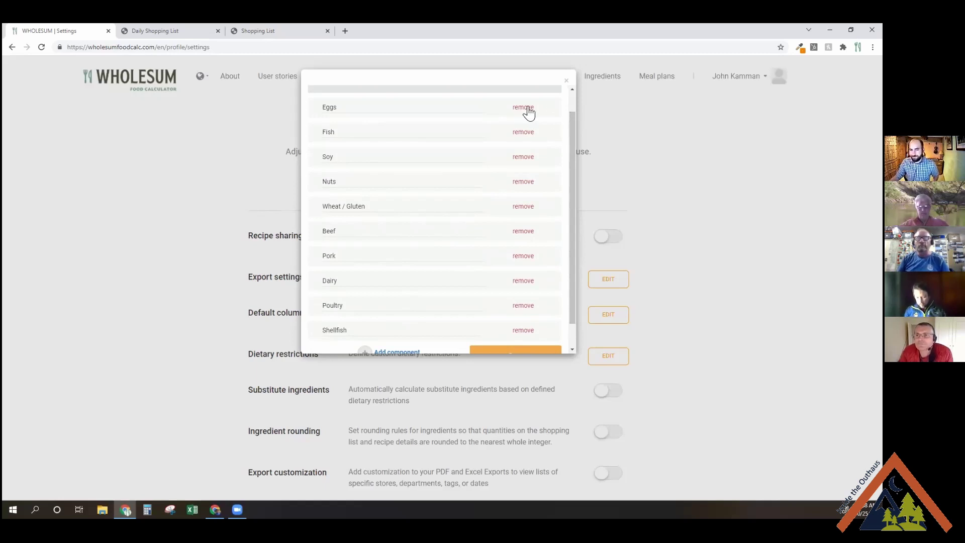
scroll(569, 129, "up", 1)
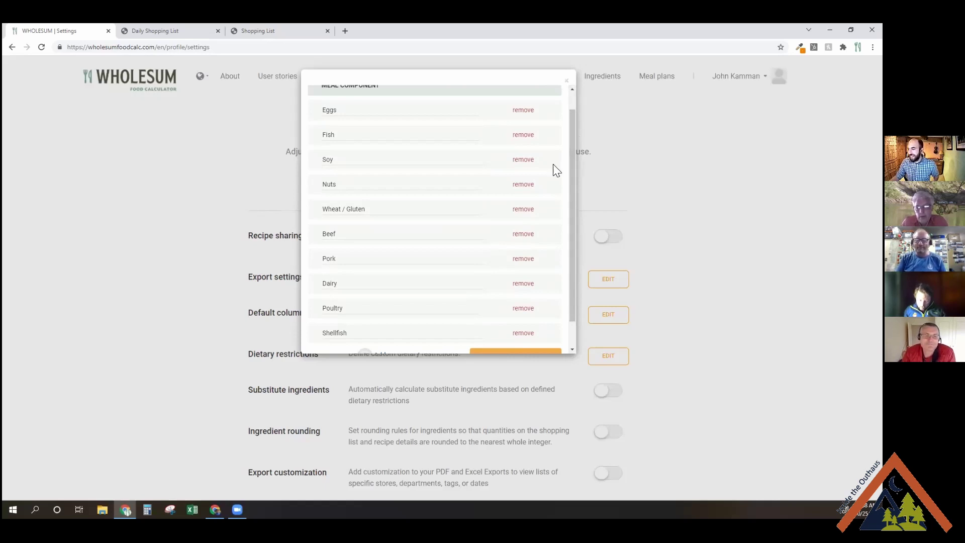
scroll(513, 199, "down", 1)
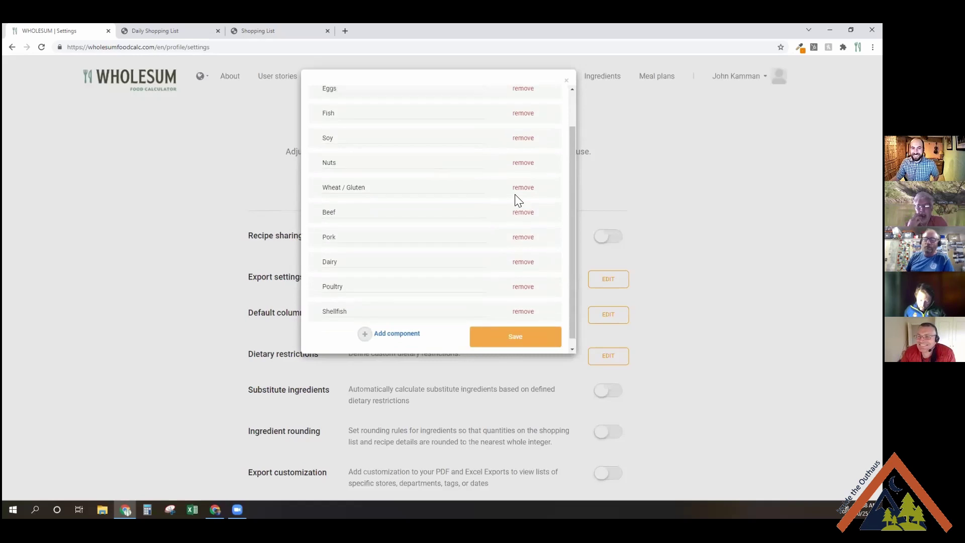
scroll(515, 197, "up", 1)
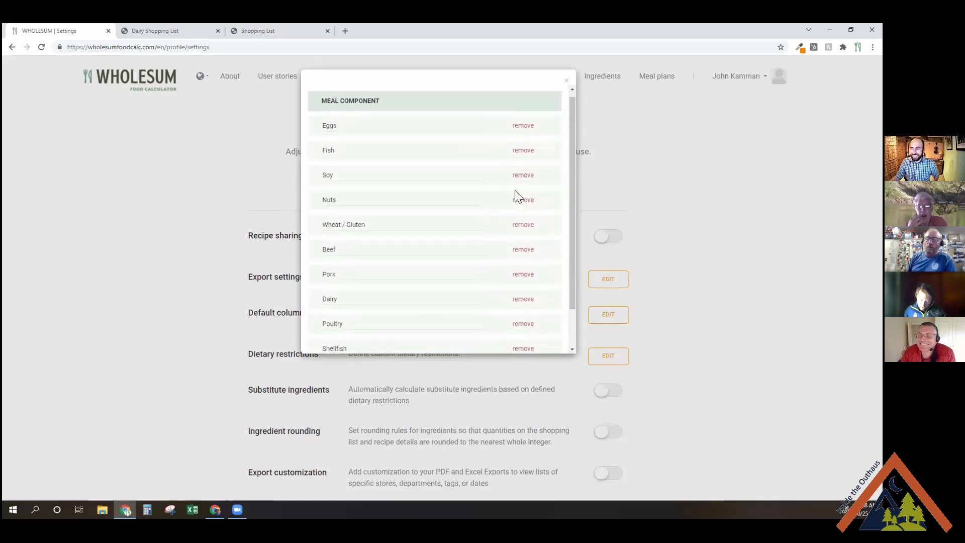
left_click(582, 109)
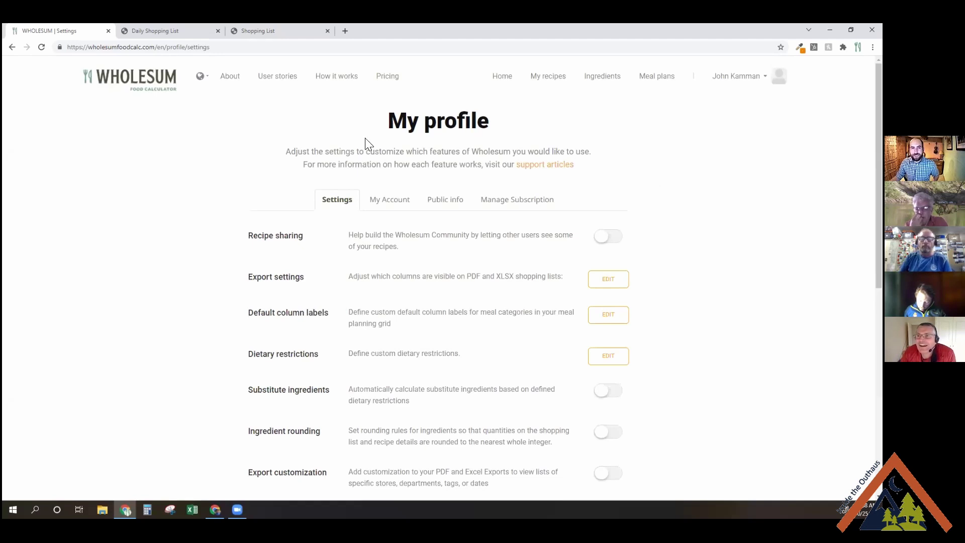
Open the pricing page and compare the features of the Basic, Professional and Enterprise plans.
left_click(387, 76)
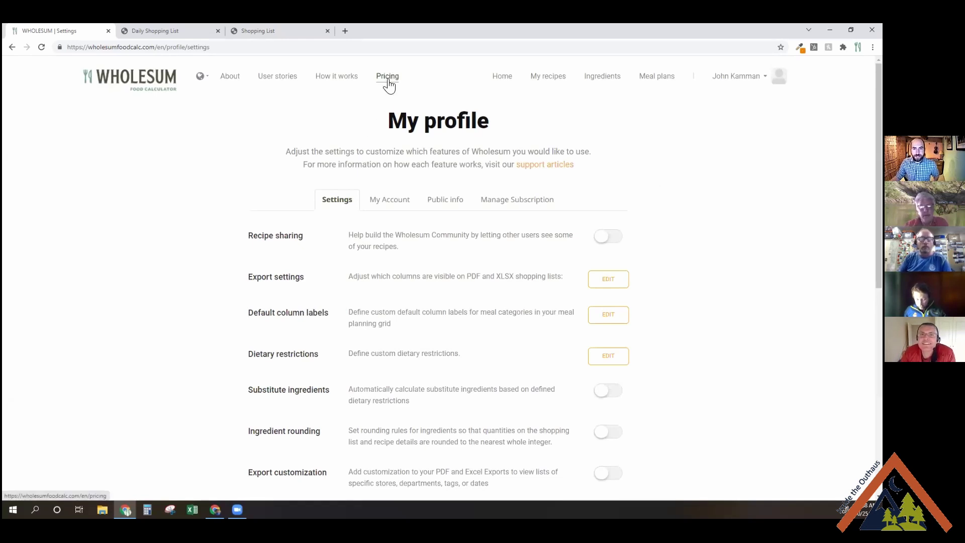
scroll(240, 170, "down", 3)
scroll(239, 171, "up", 1)
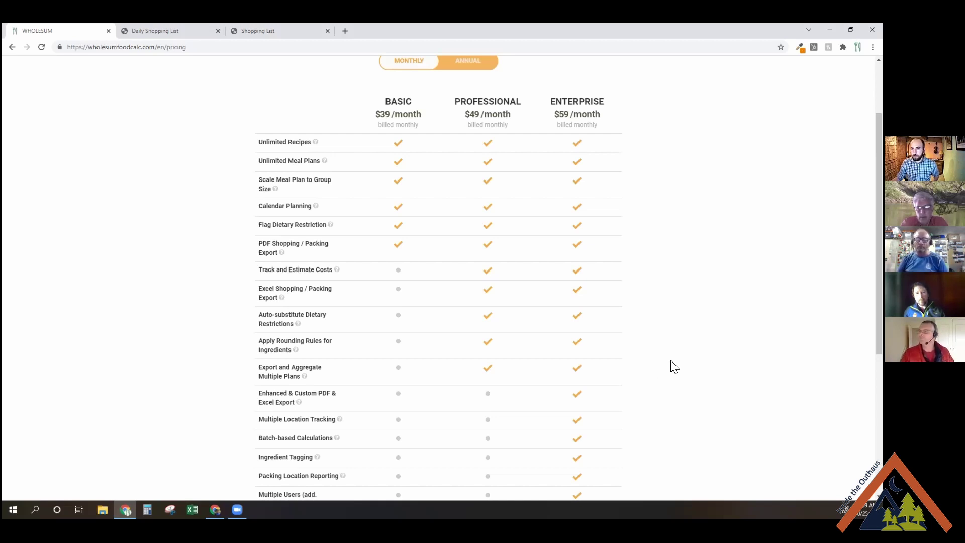
scroll(670, 366, "up", 1)
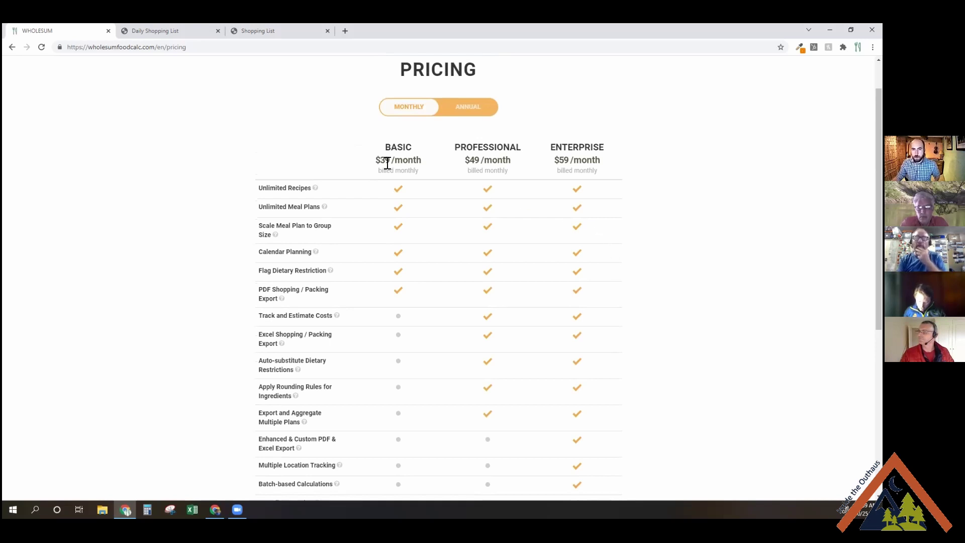
Compare the annual and monthly prices of the three plans, leaving monthly billing displayed.
left_click(459, 112)
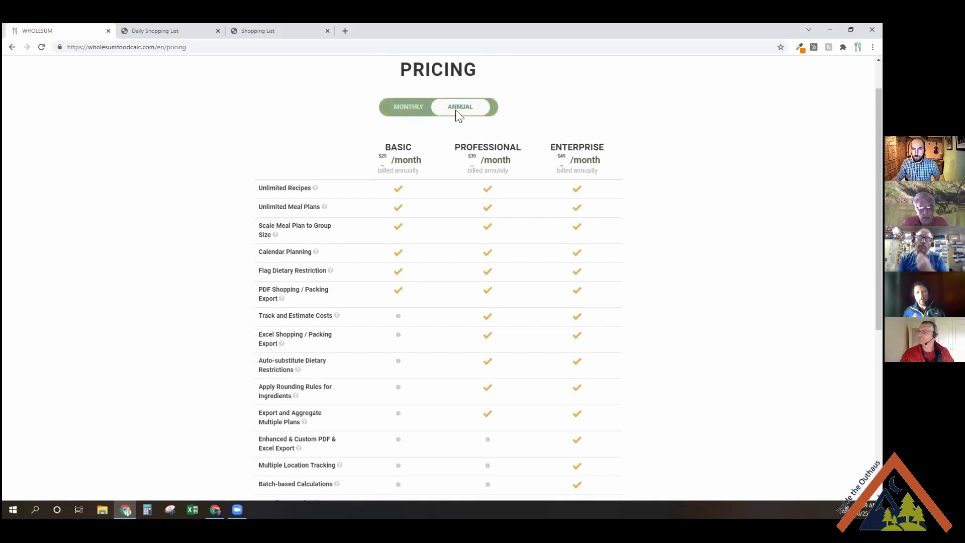
left_click(410, 115)
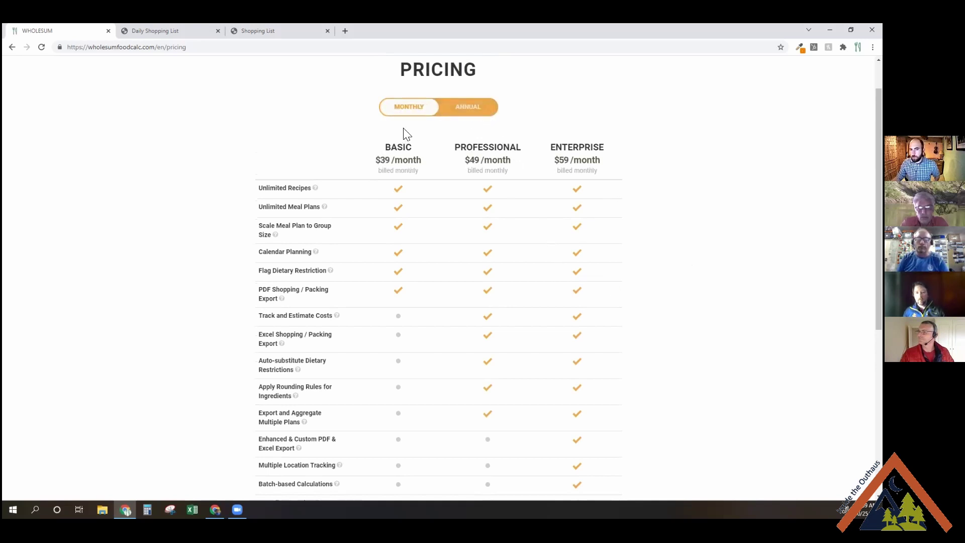
left_click(466, 115)
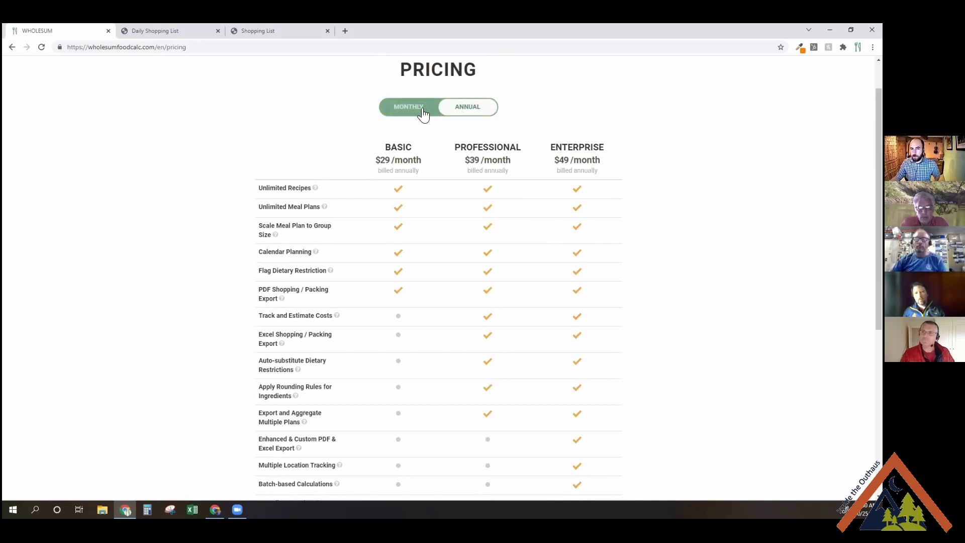
left_click(395, 109)
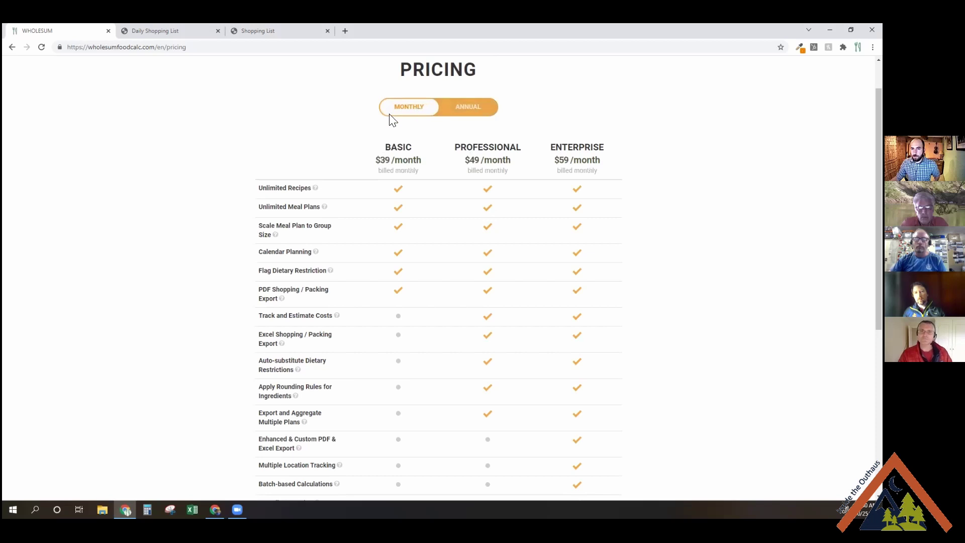
left_click(461, 110)
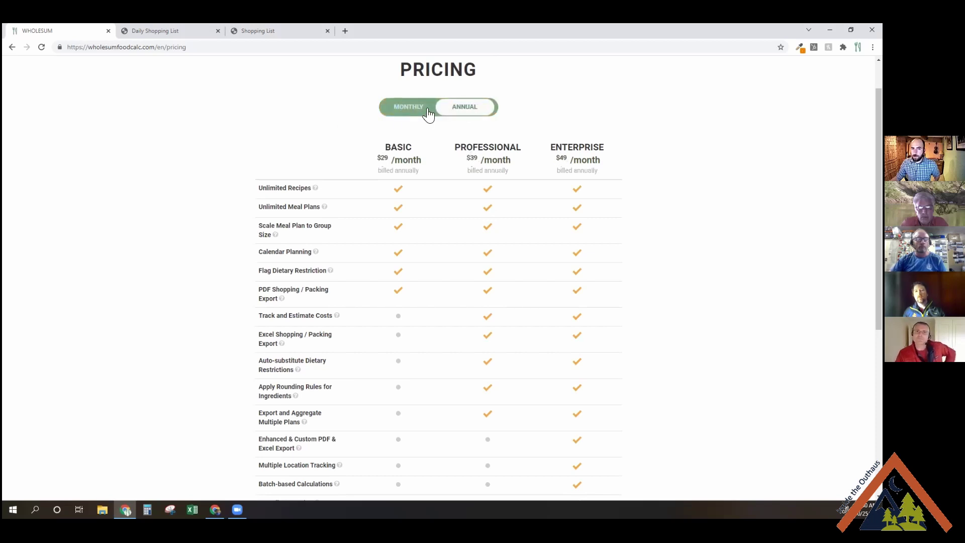
left_click(385, 109)
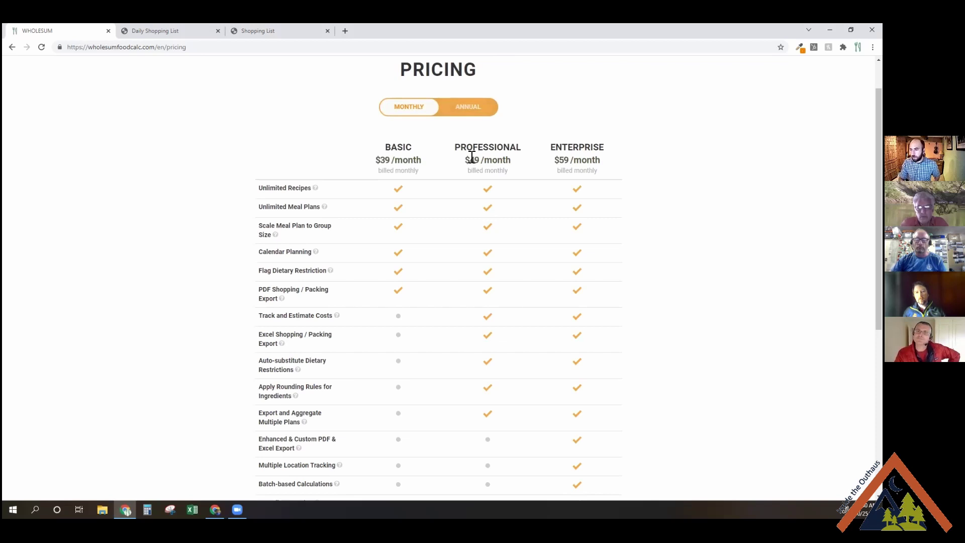
scroll(661, 121, "up", 2)
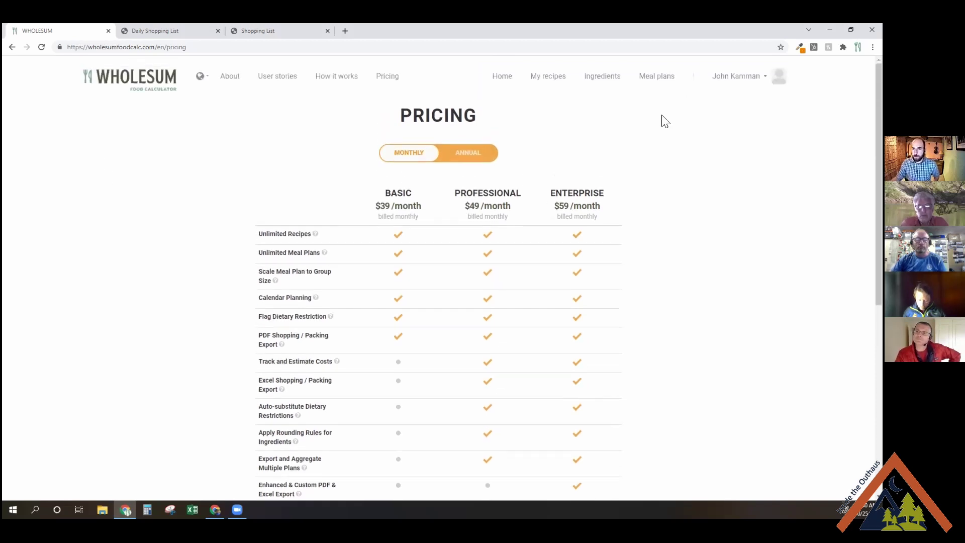
View the account's subscription management page and return to the pricing page.
left_click(739, 78)
left_click(724, 145)
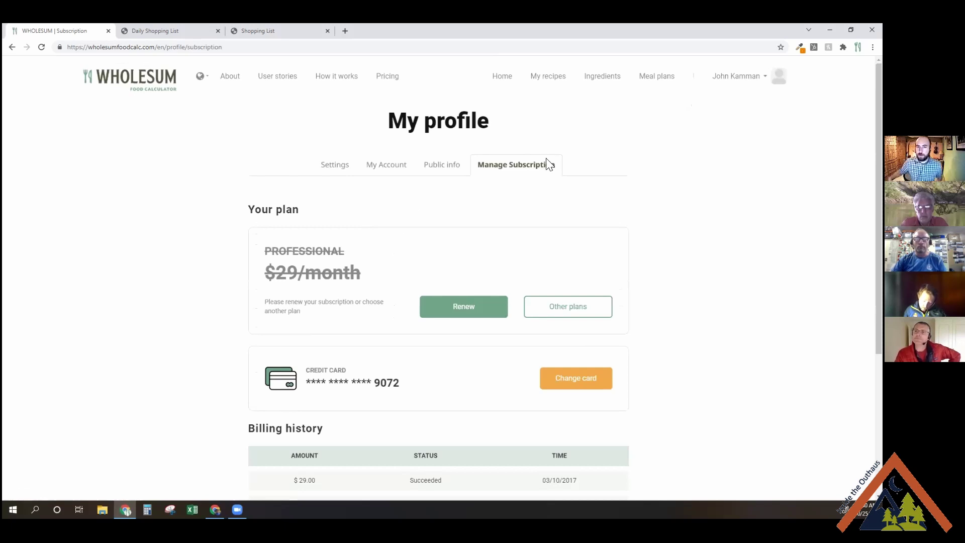
left_click(384, 78)
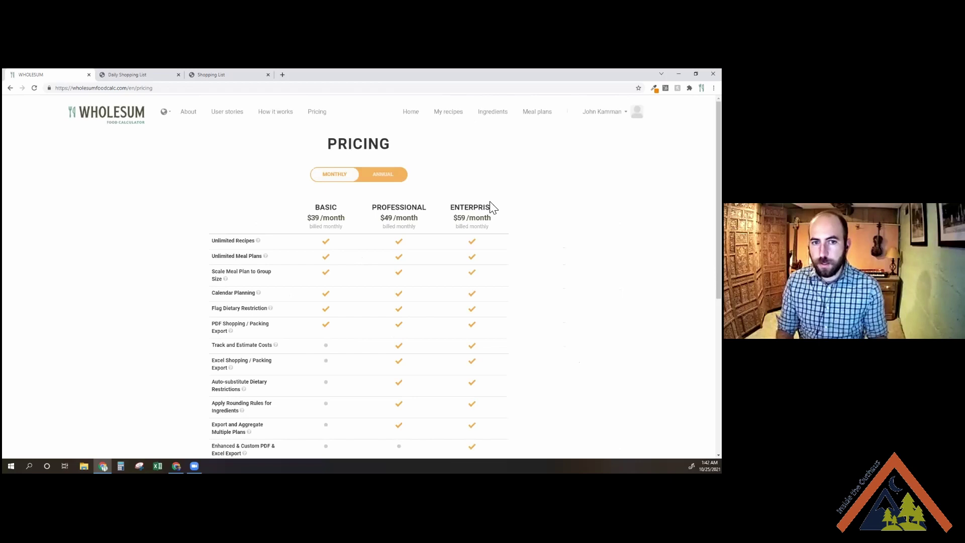
Open the Inside the Outhaus Group meal plan for editing and go to its Add Recipes calendar.
left_click(537, 111)
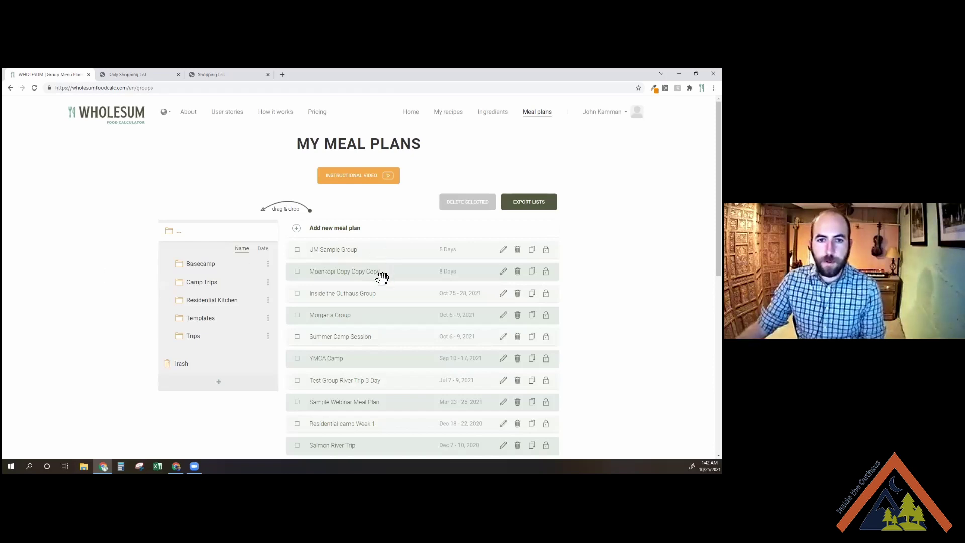
left_click(504, 294)
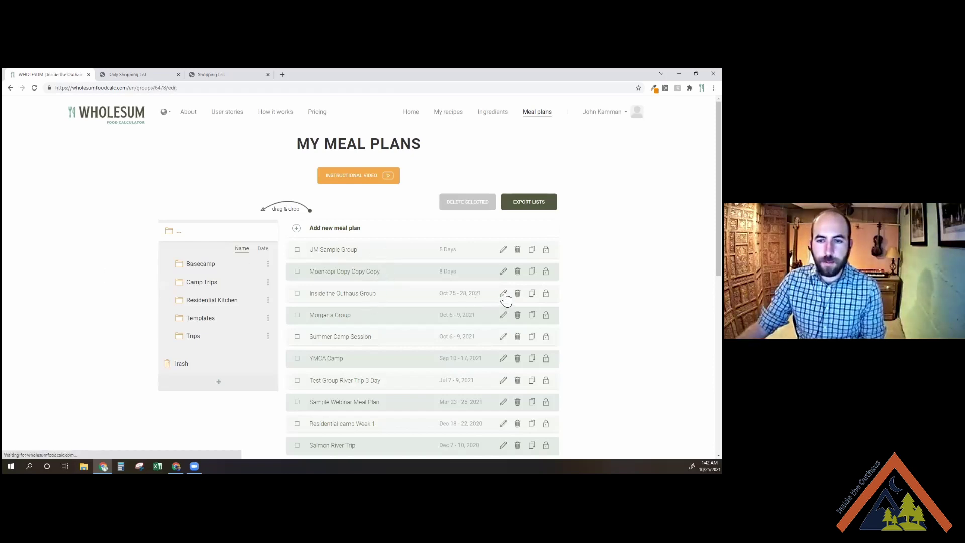
scroll(129, 287, "down", 10)
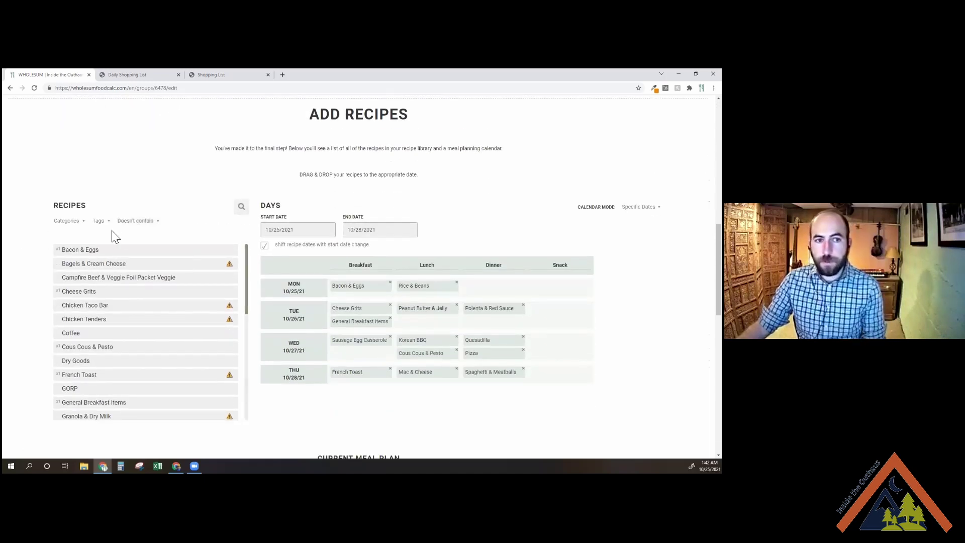
Filter the recipe list to hide meals containing Wheat / Gluten, and clear the filter after reviewing the list.
left_click(141, 224)
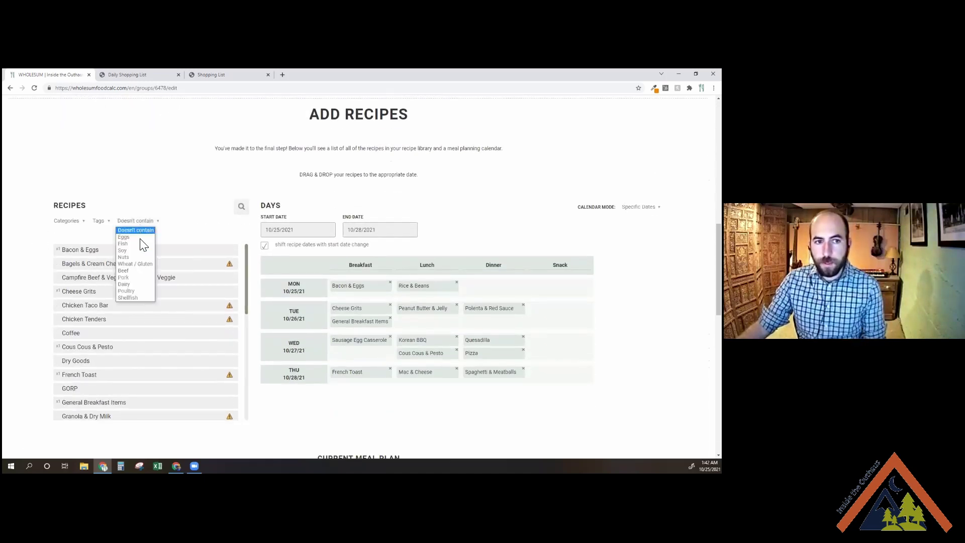
left_click(142, 265)
mouse_move(223, 337)
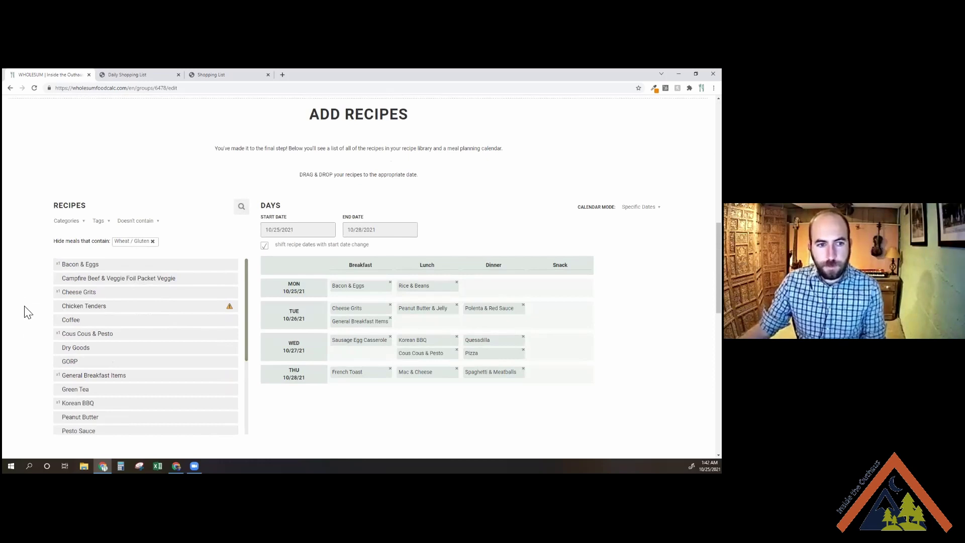
left_click(152, 241)
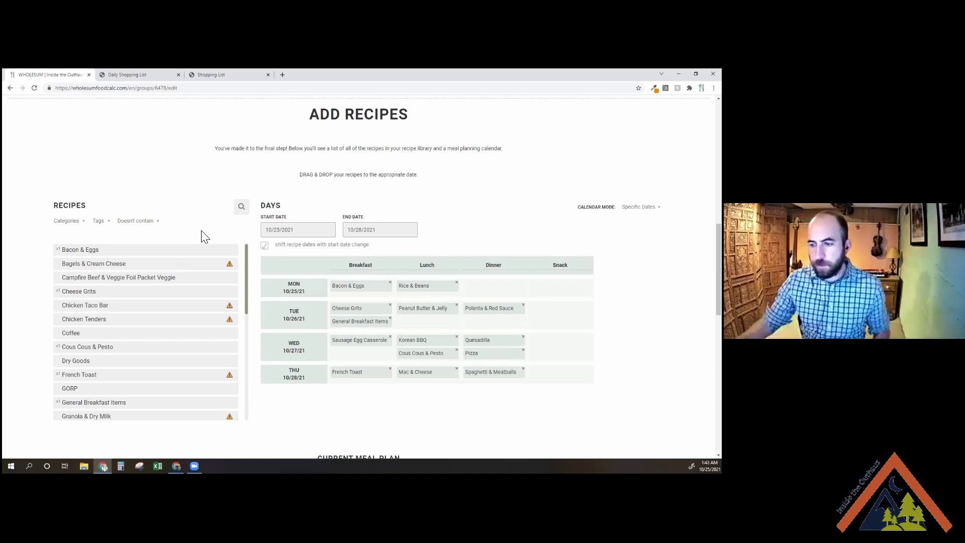
Search the recipe list for "ric" and add Rice & Beans to Thursday 10/28/21 dinner.
left_click_drag(250, 308, 245, 396)
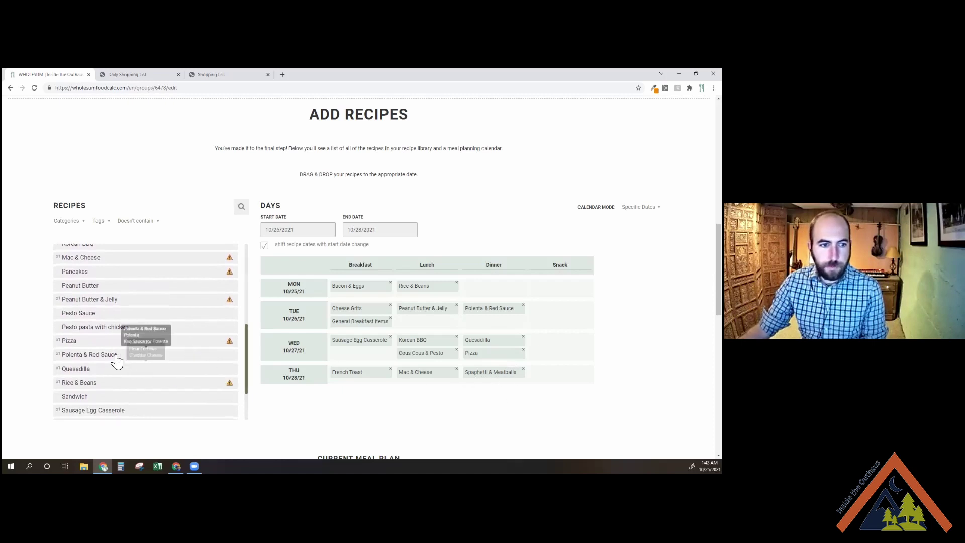
scroll(75, 340, "up", 3)
left_click(241, 207)
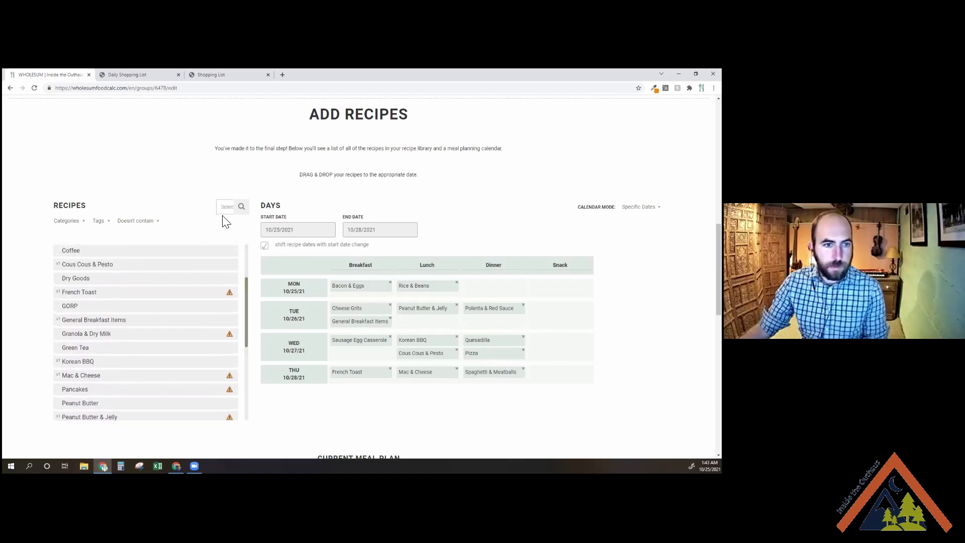
type("ric")
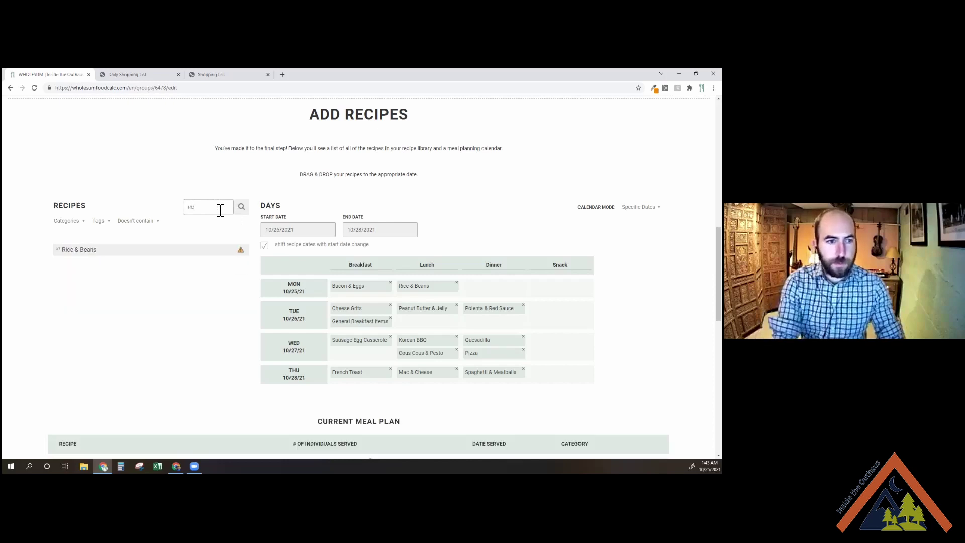
left_click_drag(299, 299, 494, 385)
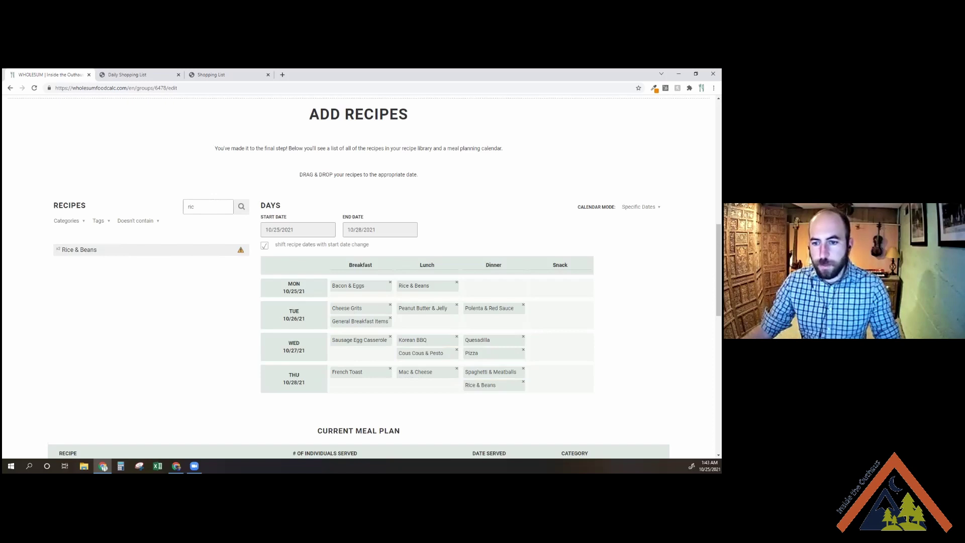
Set the number of individuals served to 20 for Spaghetti & Meatballs and 5 for Rice & Beans on 10/28/2021.
scroll(517, 399, "down", 10)
scroll(387, 392, "up", 2)
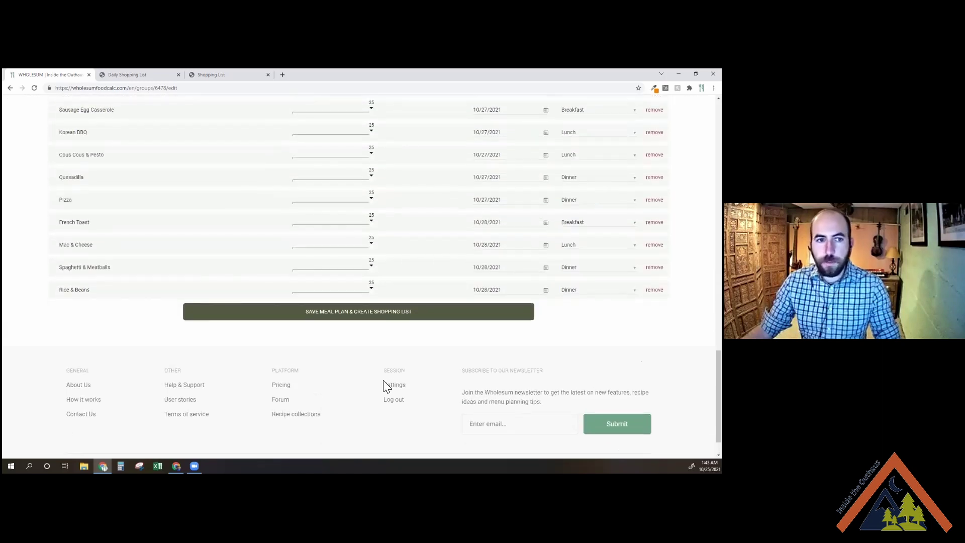
left_click(363, 345)
left_click_drag(361, 346, 355, 344)
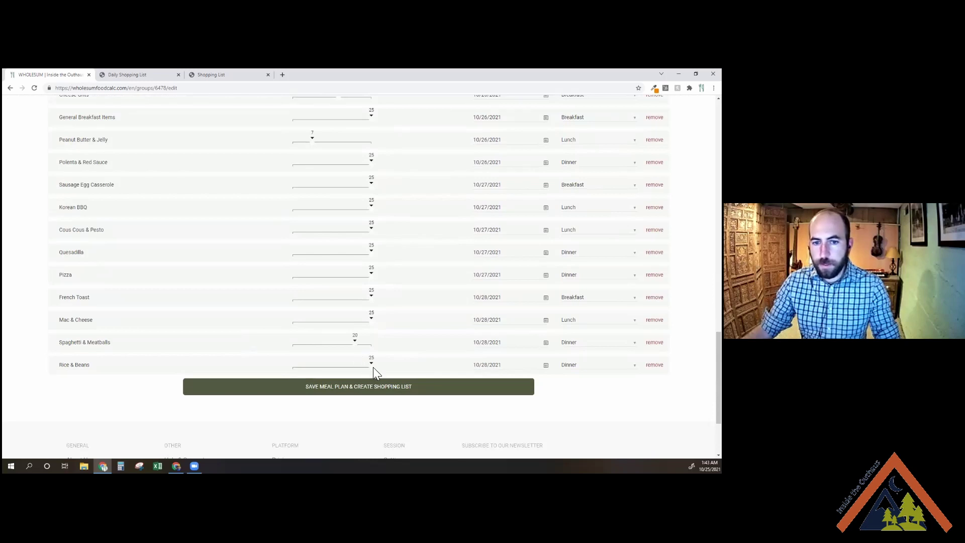
left_click(305, 368)
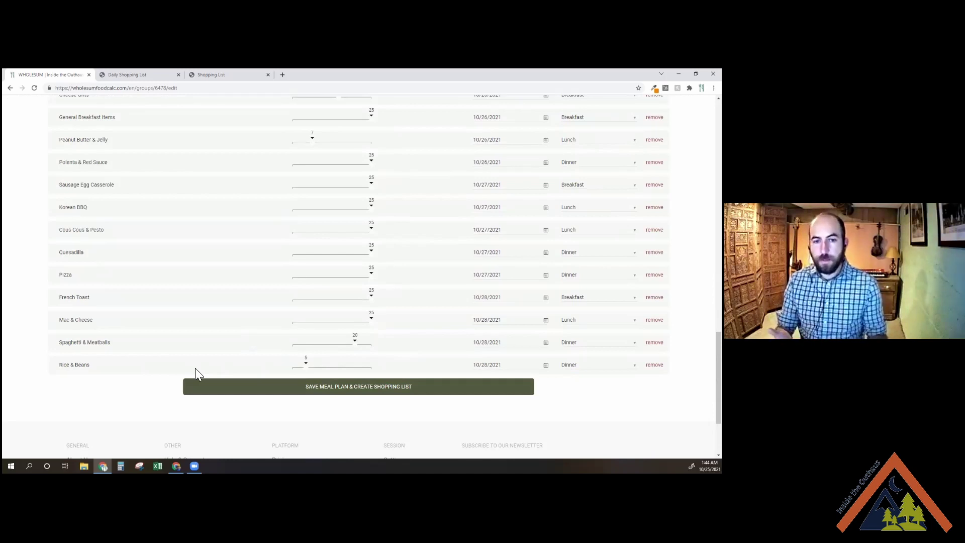
Set the individuals served back to 25 for both Rice & Beans and Spaghetti & Meatballs.
left_click_drag(302, 367, 463, 369)
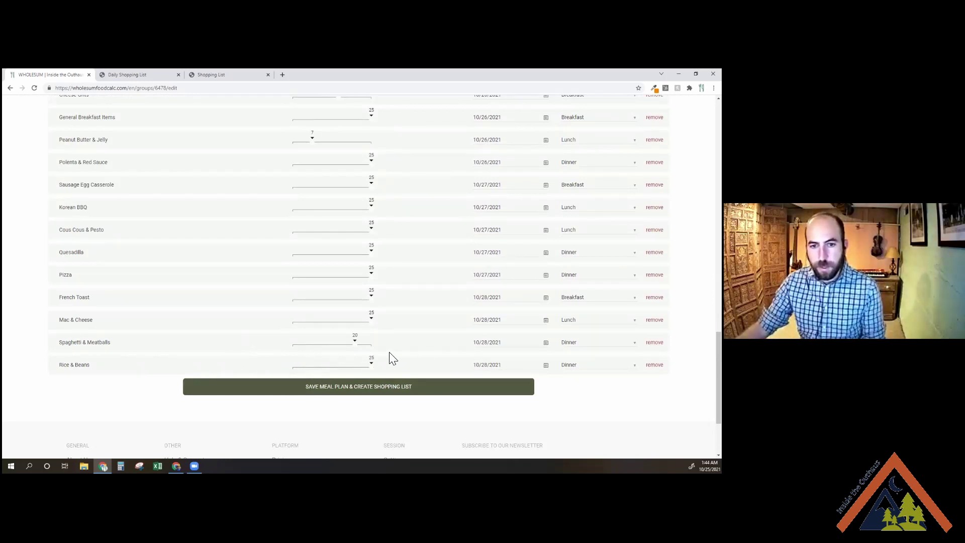
left_click_drag(354, 342, 384, 347)
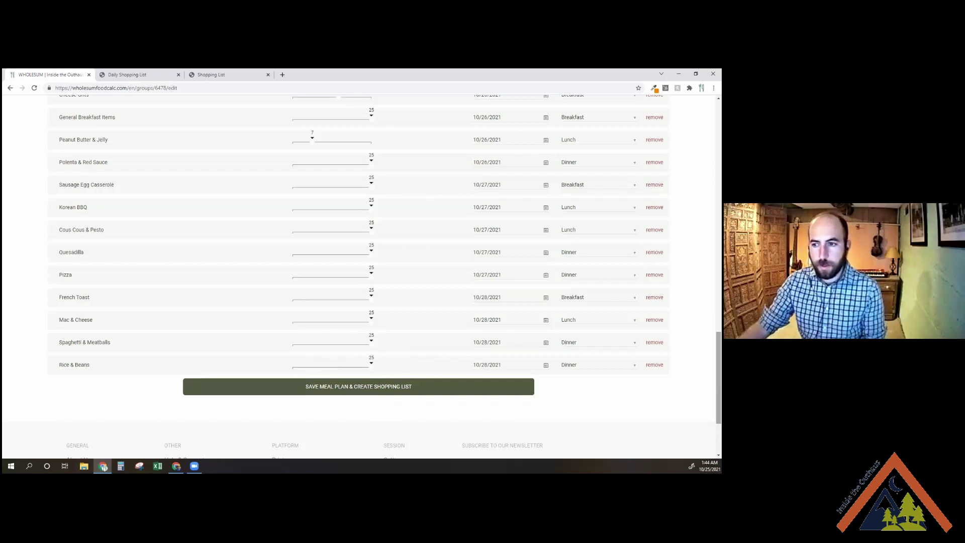
Open the profile settings and turn on Substitute ingredients.
scroll(360, 276, "up", 15)
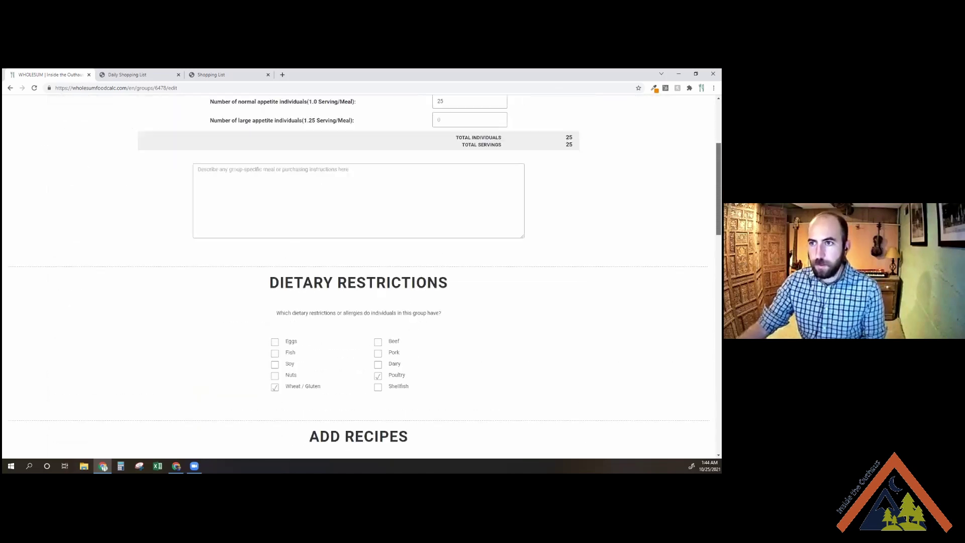
mouse_move(602, 112)
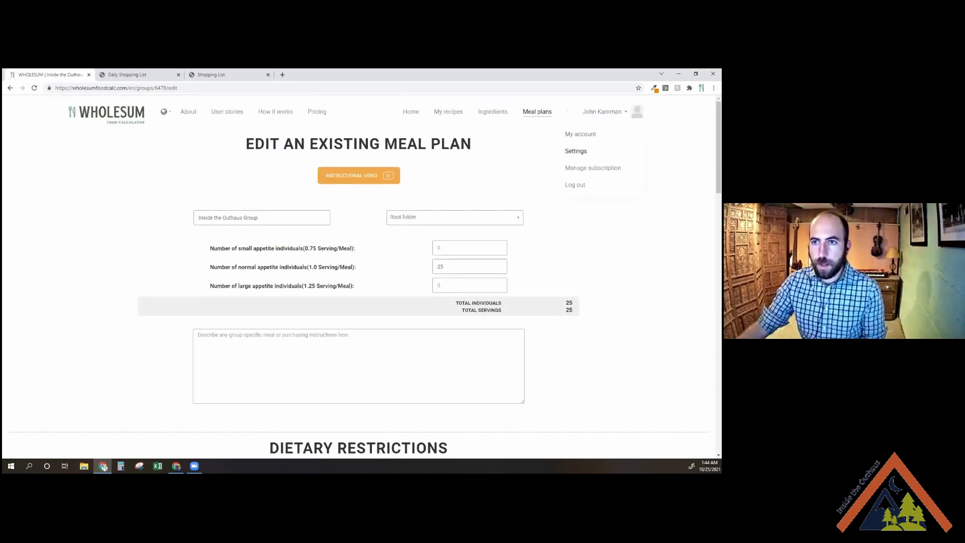
left_click(575, 150)
scroll(280, 334, "down", 2)
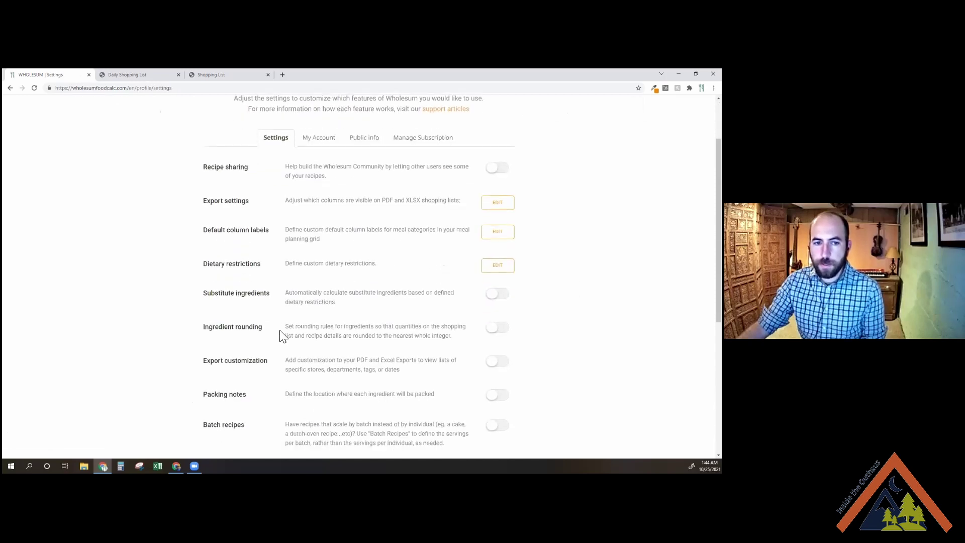
left_click(496, 295)
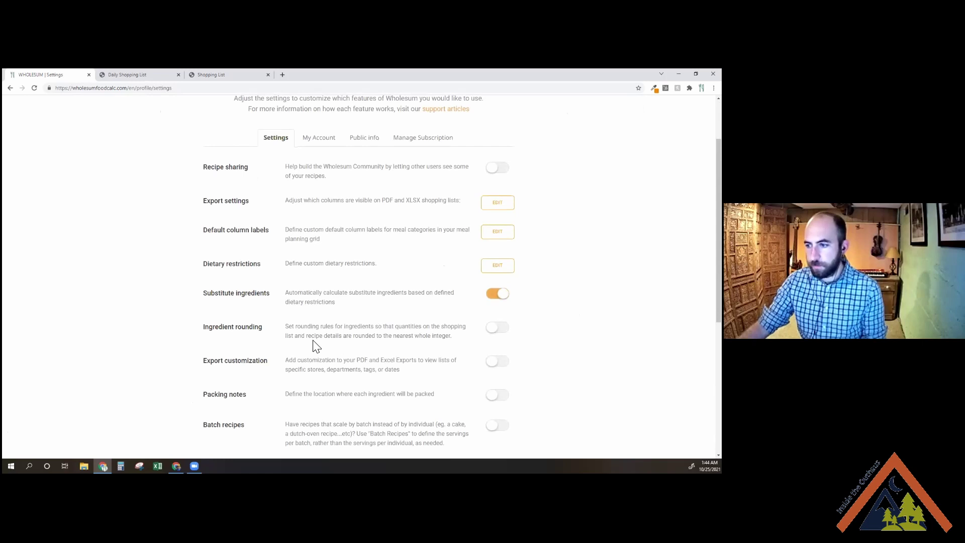
Open the Spaghetti & Meatballs recipe for editing from the My Recipes list.
scroll(342, 279, "up", 1)
scroll(347, 261, "up", 1)
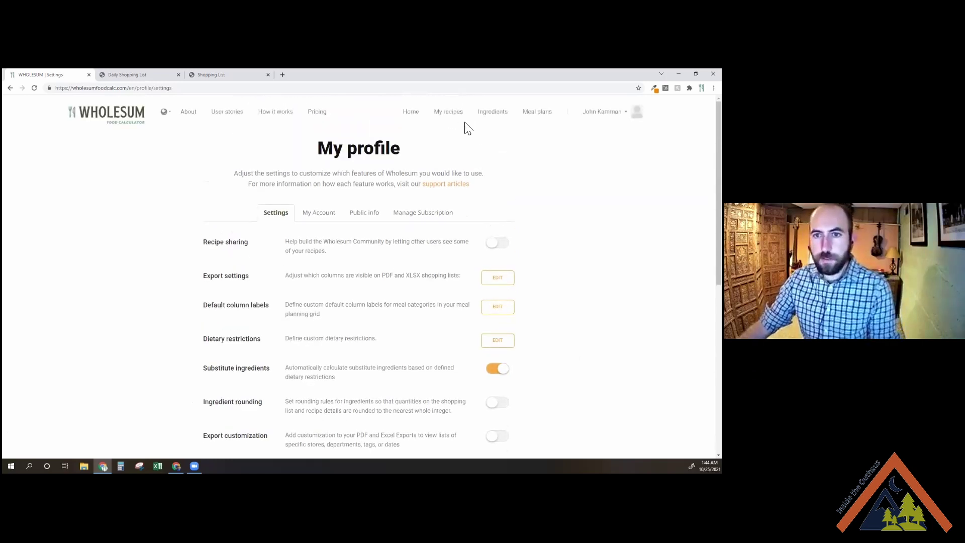
left_click(455, 113)
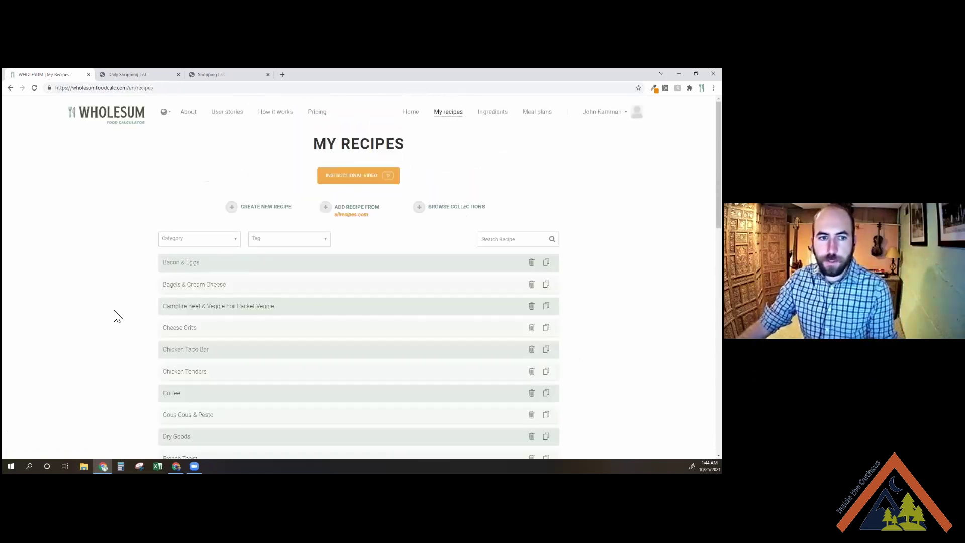
scroll(114, 327, "down", 8)
scroll(146, 385, "down", 1)
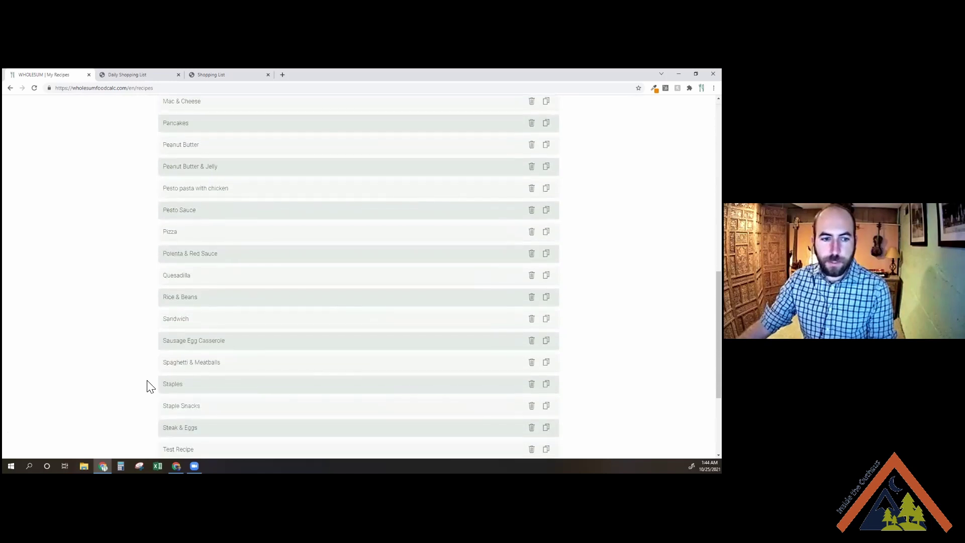
left_click(184, 366)
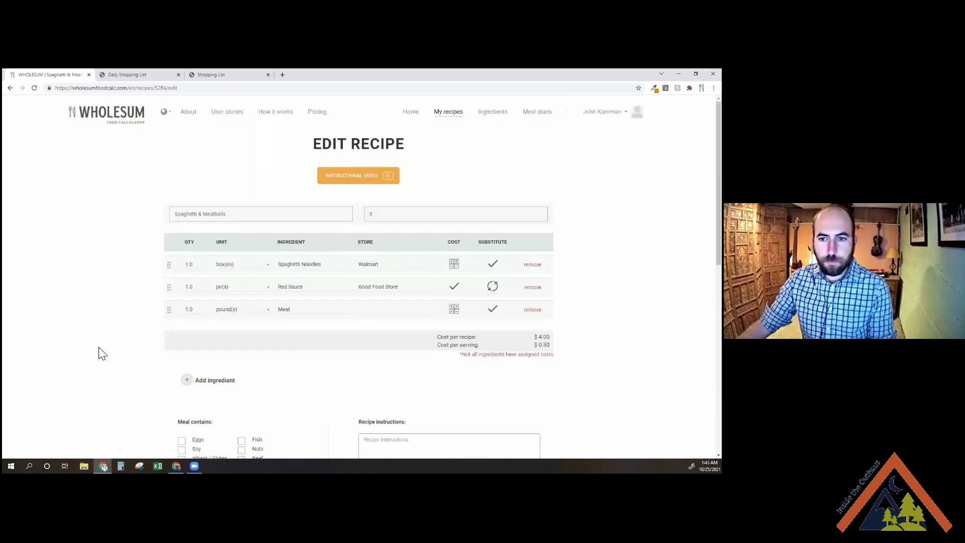
Review the Wheat / Gluten substitute defined for Spaghetti Noodles and close its substitution details.
double_click(488, 245)
left_click(507, 245)
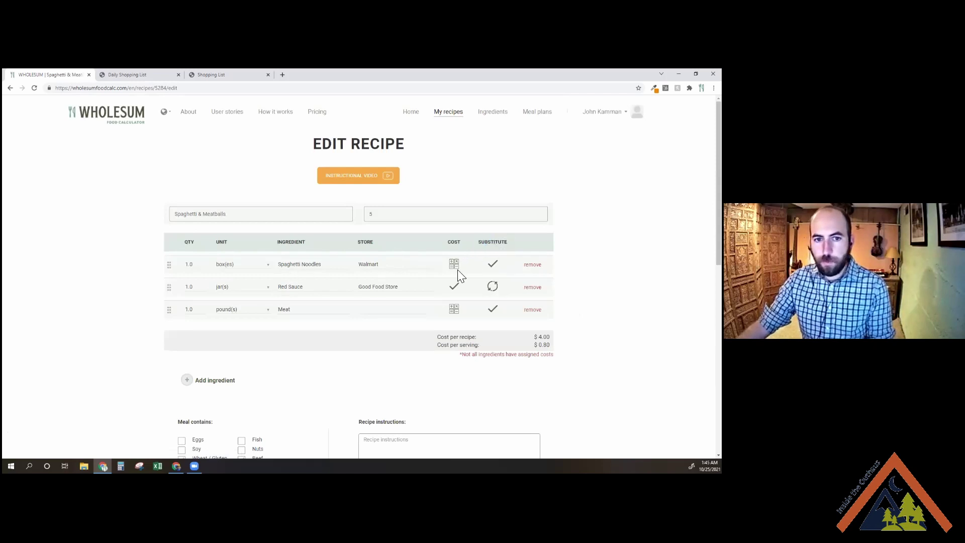
left_click(492, 266)
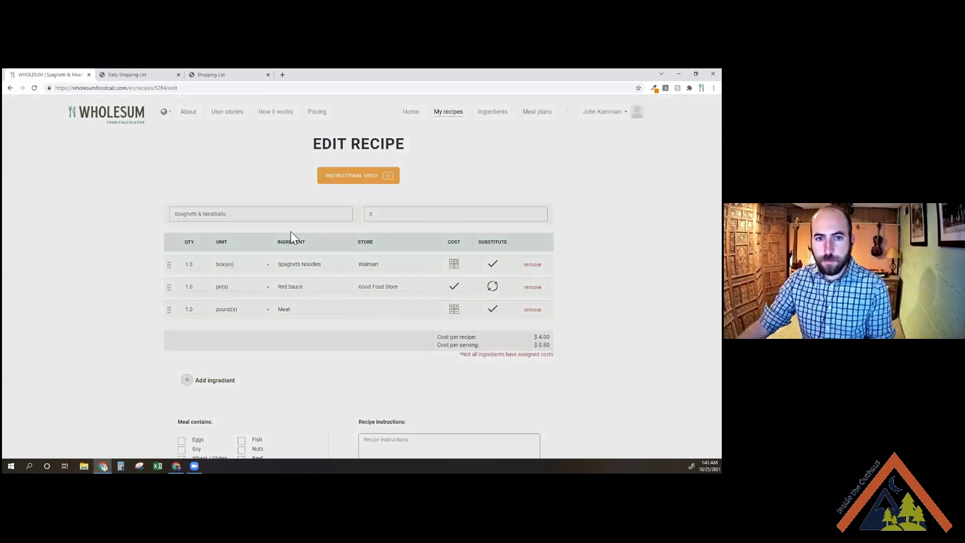
left_click(256, 221)
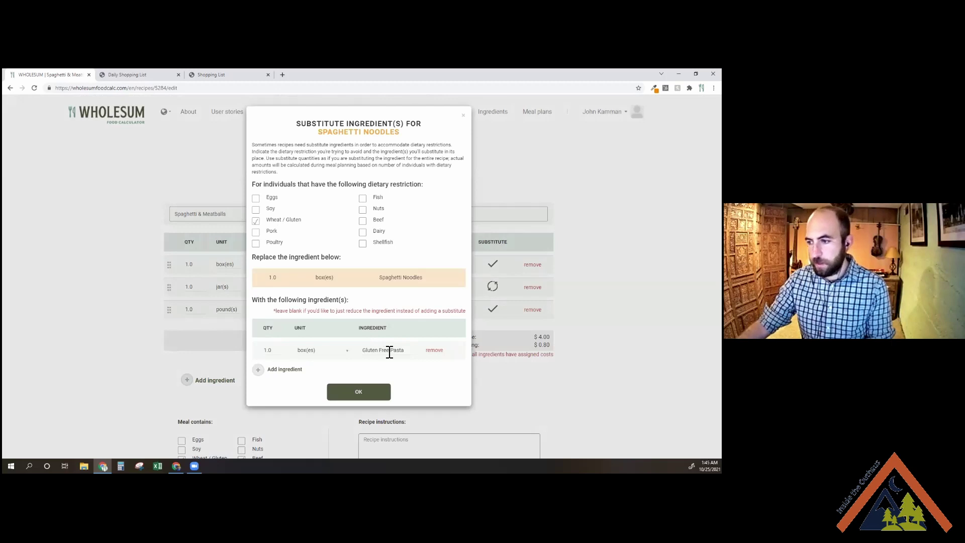
left_click_drag(385, 278, 428, 275)
left_click(367, 393)
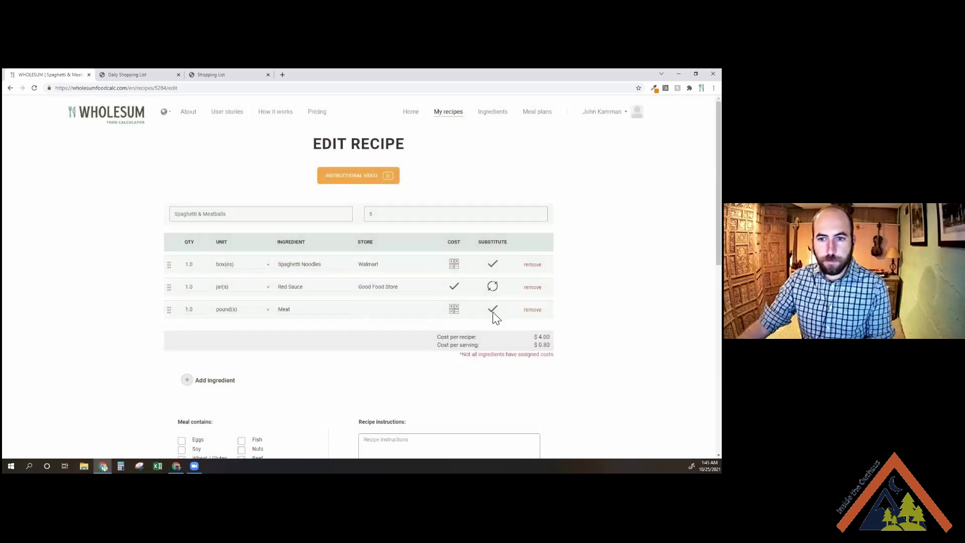
Review the Beef substitute defined for Meat and close its substitution details.
left_click(491, 311)
left_click_drag(362, 351, 417, 350)
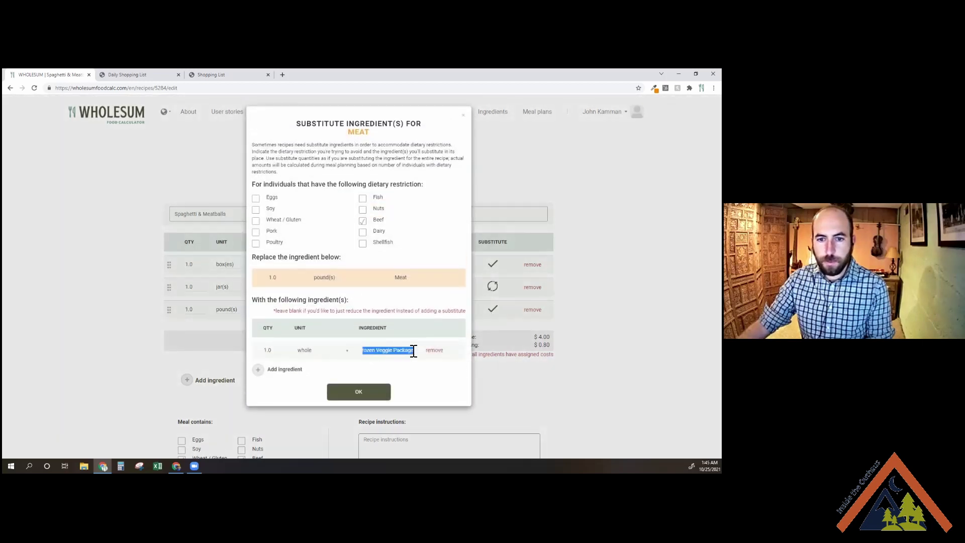
left_click(93, 382)
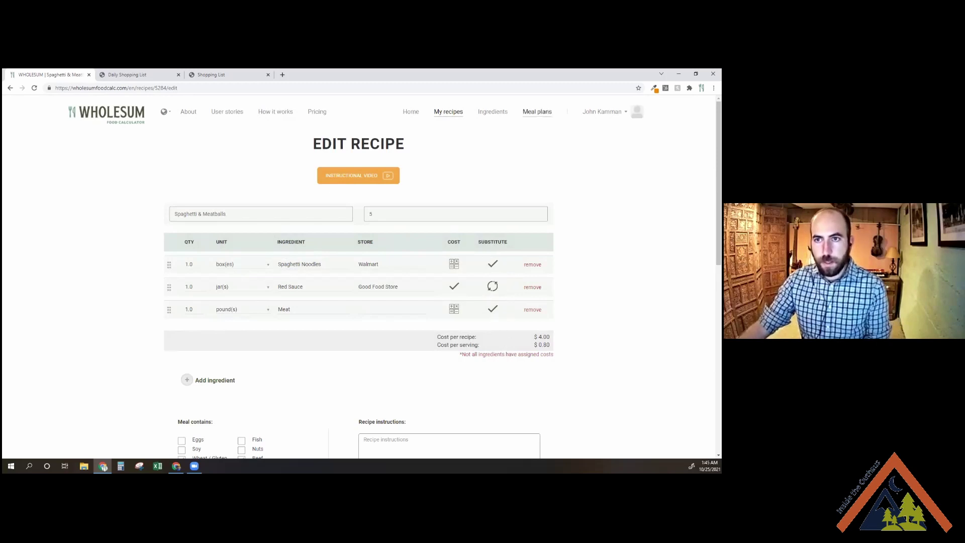
Reopen the Inside the Outhaus Group meal plan for editing and go to its Dietary Restrictions section.
left_click(536, 112)
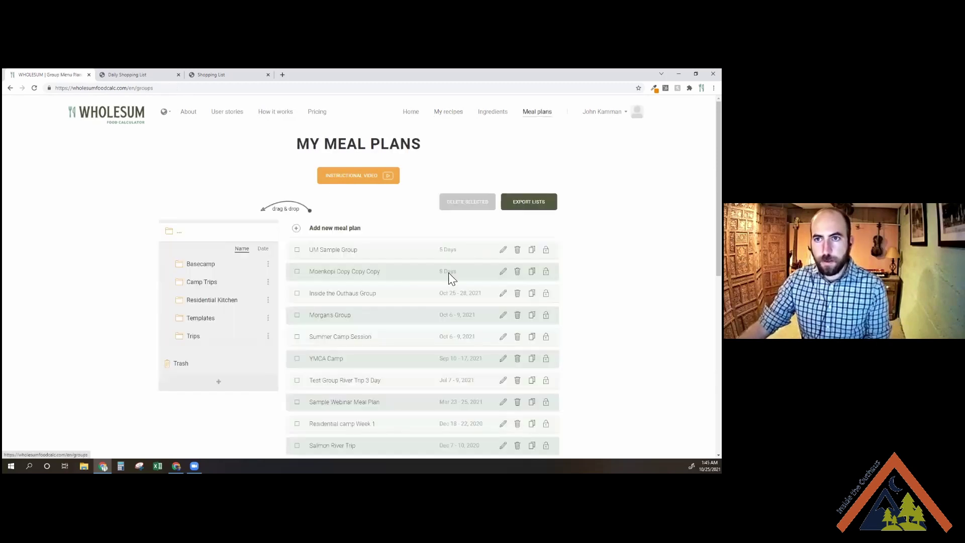
left_click(503, 294)
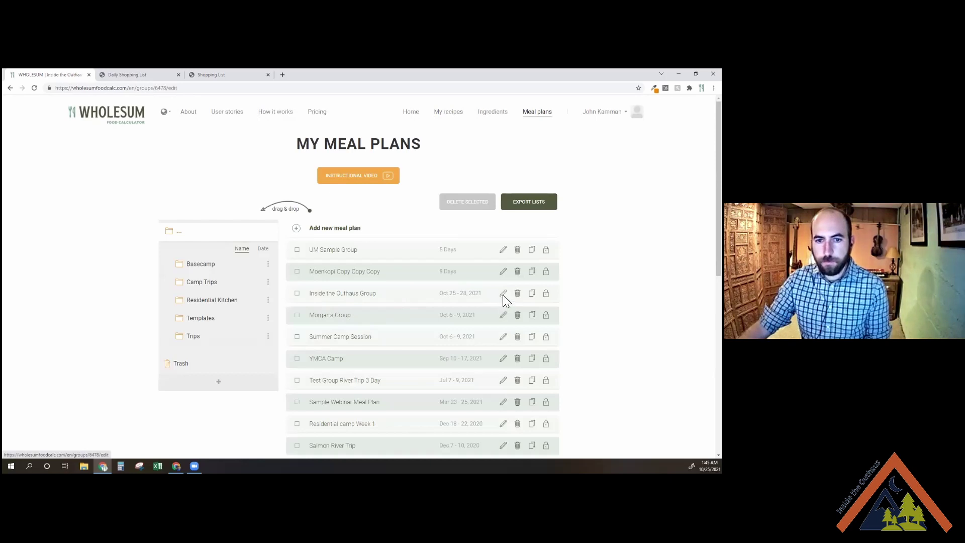
scroll(504, 296, "down", 3)
scroll(414, 289, "down", 4)
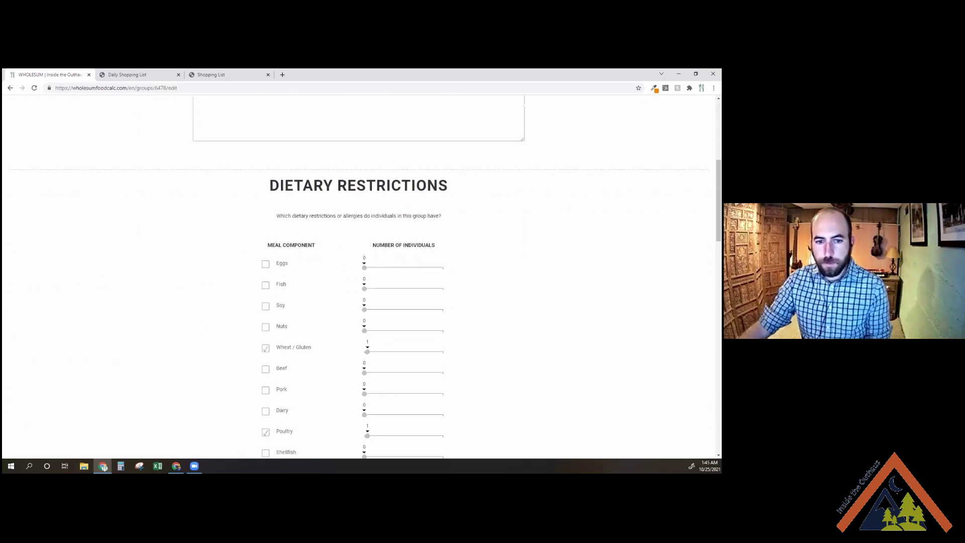
Set the number of individuals with dietary restrictions to 6 for Wheat / Gluten, 6 for Poultry and 4 for Beef.
left_click_drag(369, 278, 384, 285)
left_click_drag(368, 361, 382, 360)
left_click_drag(364, 298, 377, 300)
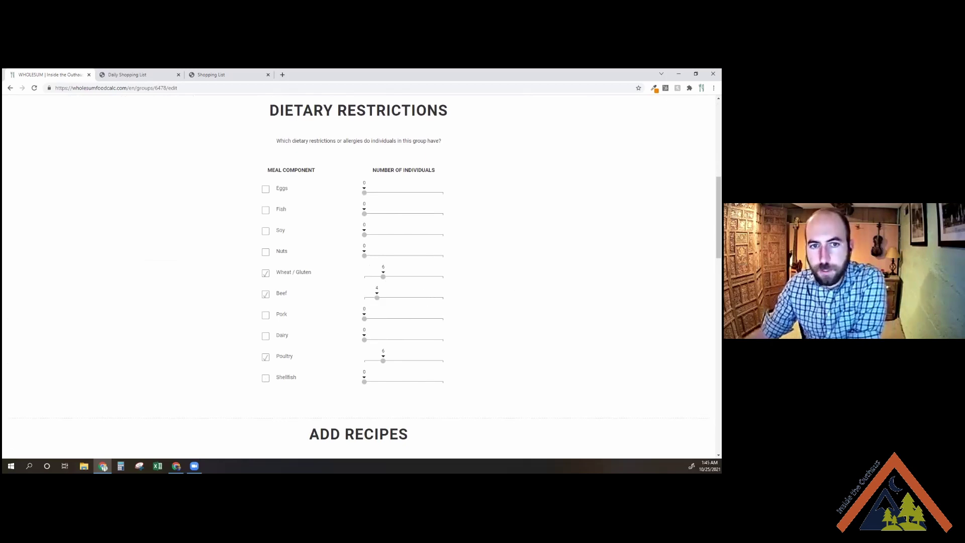
Save the meal plan and create its shopping list.
scroll(360, 277, "down", 7)
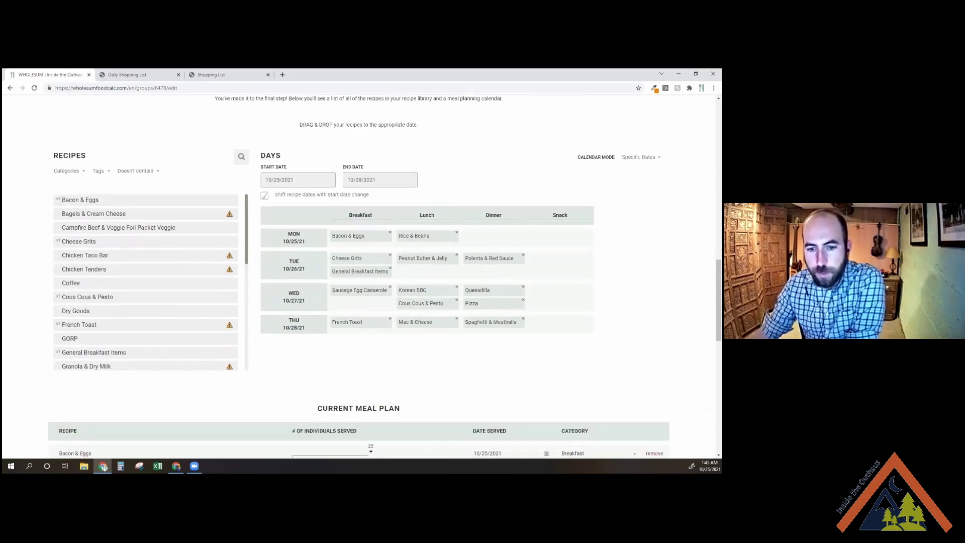
scroll(399, 366, "down", 9)
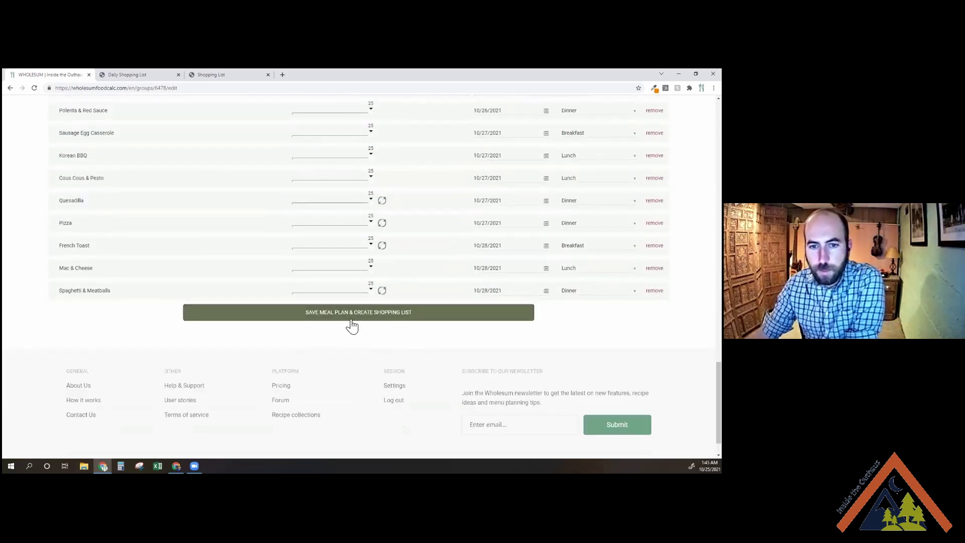
left_click(351, 321)
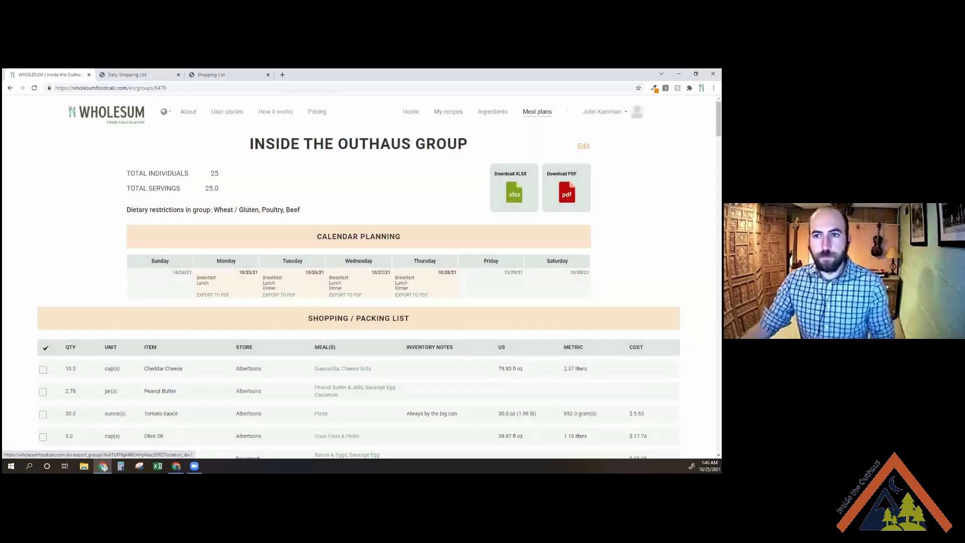
Open the PDF shopping list in a new browser tab and enlarge it to examine the items.
middle_click(567, 187)
left_click(208, 74)
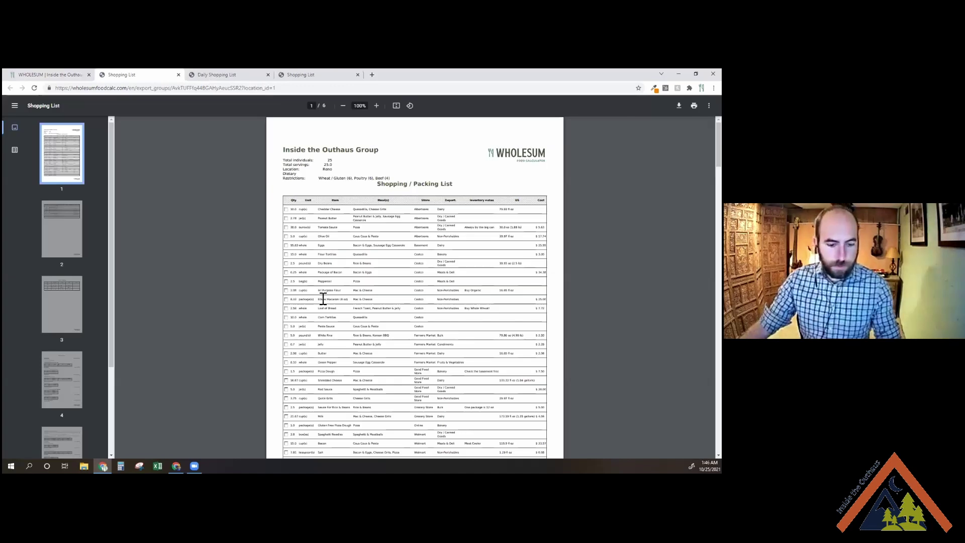
scroll(327, 308, "up", 3)
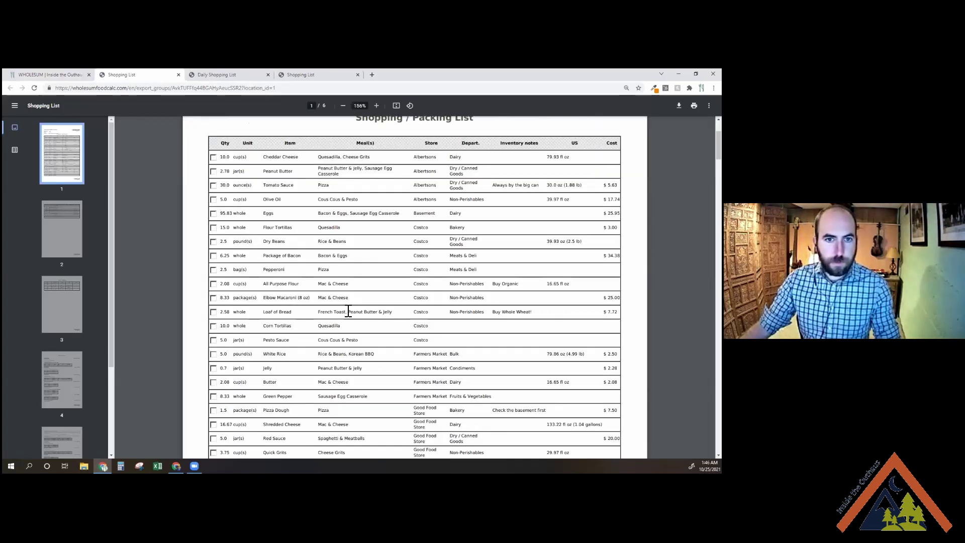
Search the PDF shopping list for "gluten" and step through the matches to find the gluten-free items.
key("ctrl+f")
type("glit")
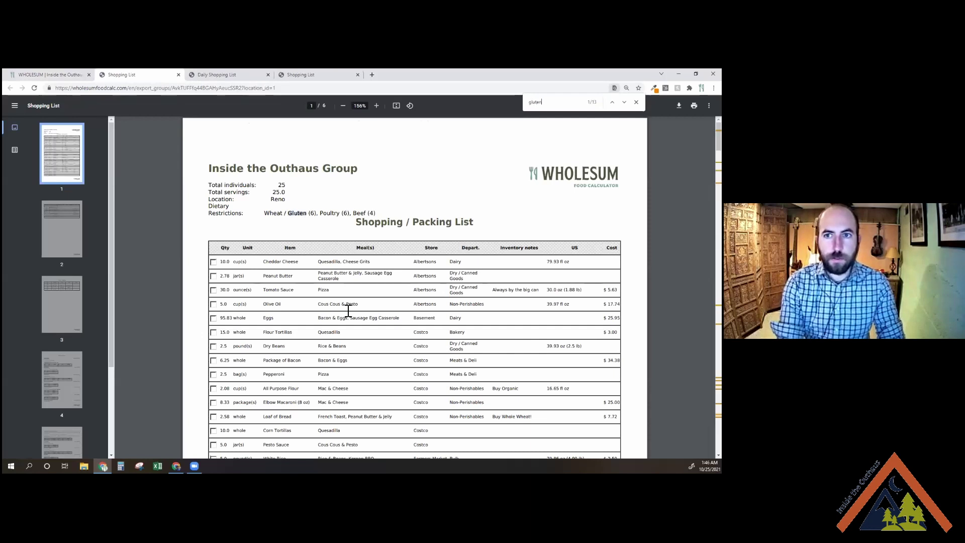
key("Return")
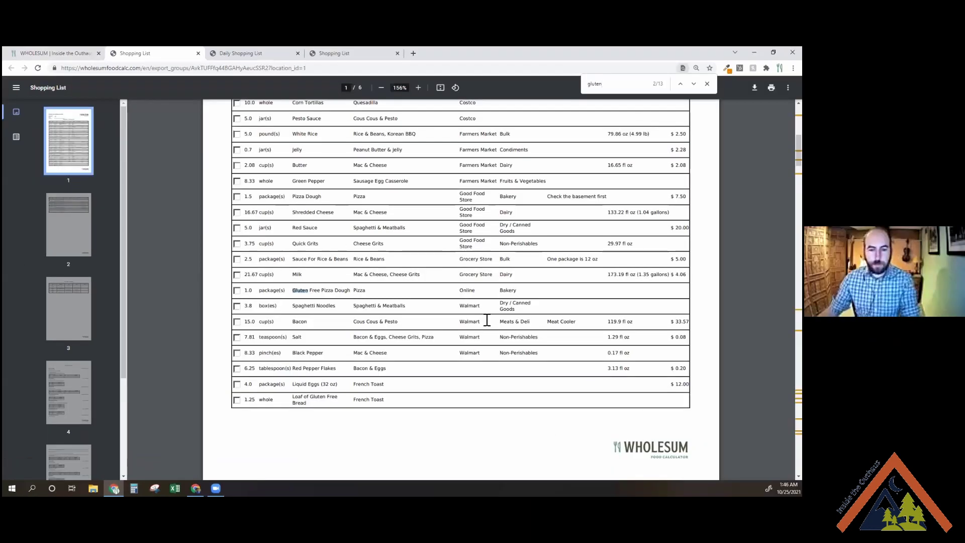
key("Return")
key("Return")
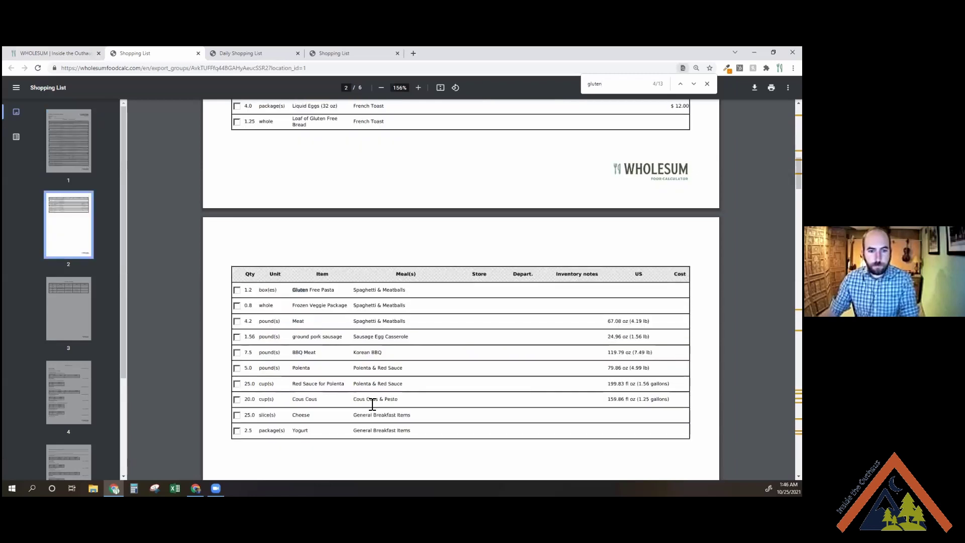
scroll(334, 366, "down", 2)
scroll(336, 357, "up", 3)
scroll(336, 357, "up", 6)
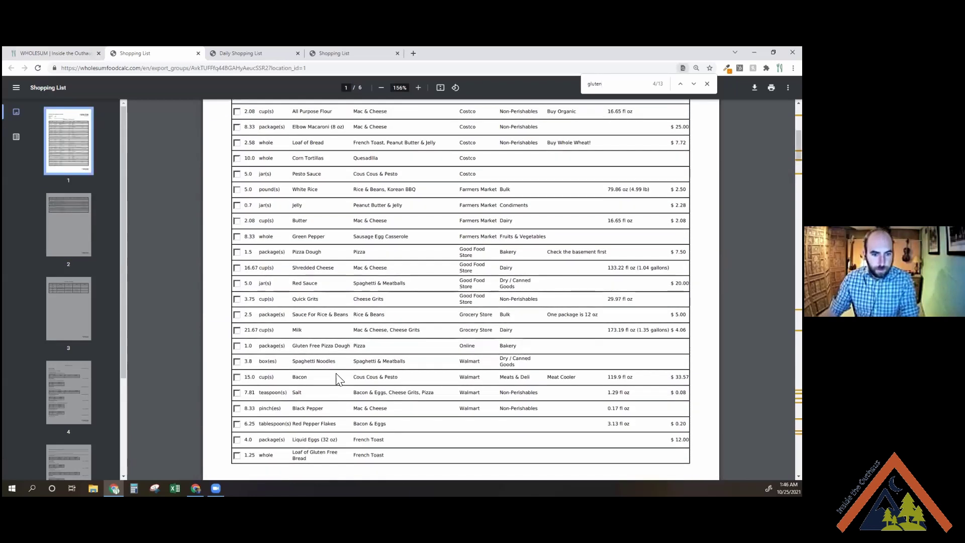
Examine the substitute ingredients listed under the Quesadilla, Pizza and French Toast meals, then return to the first page of the shopping list.
key("Return")
scroll(445, 340, "down", 15)
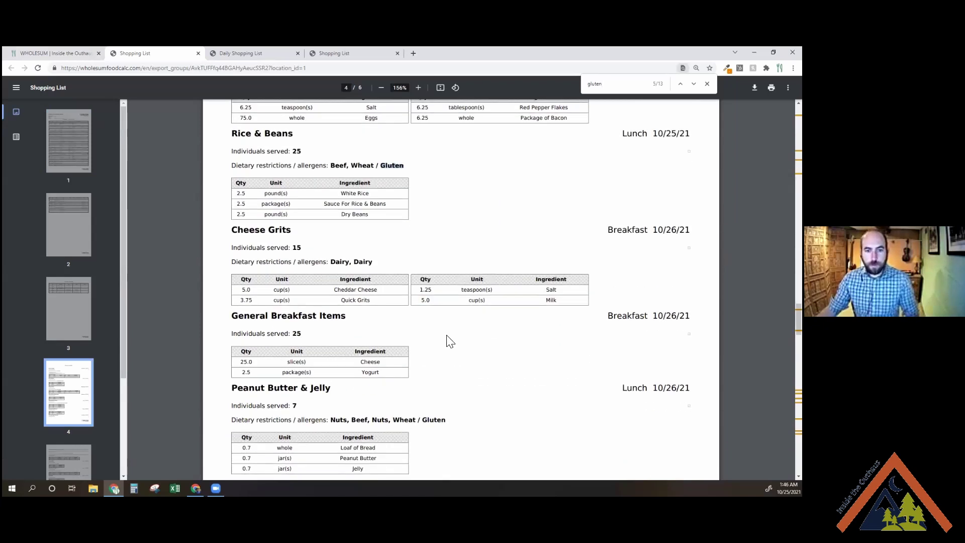
scroll(445, 340, "down", 5)
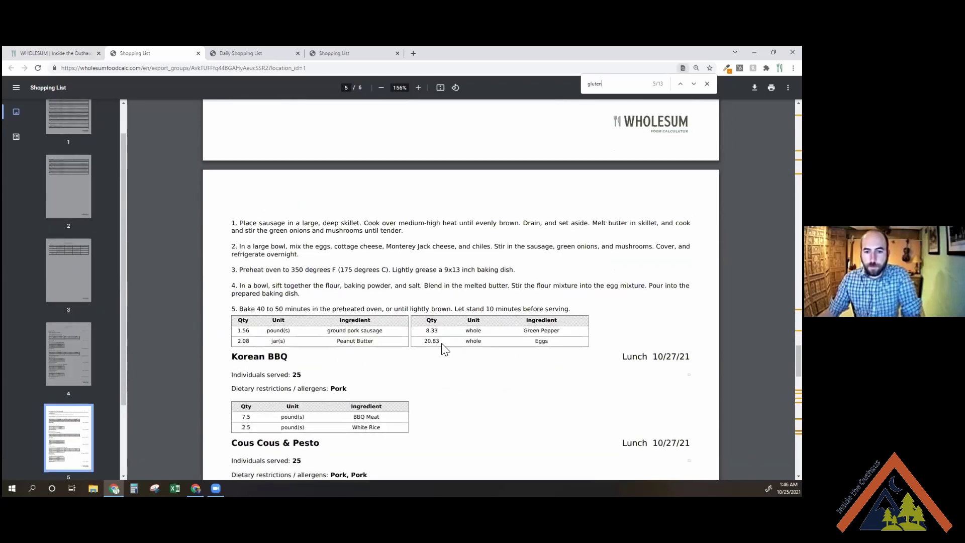
scroll(385, 406, "down", 2)
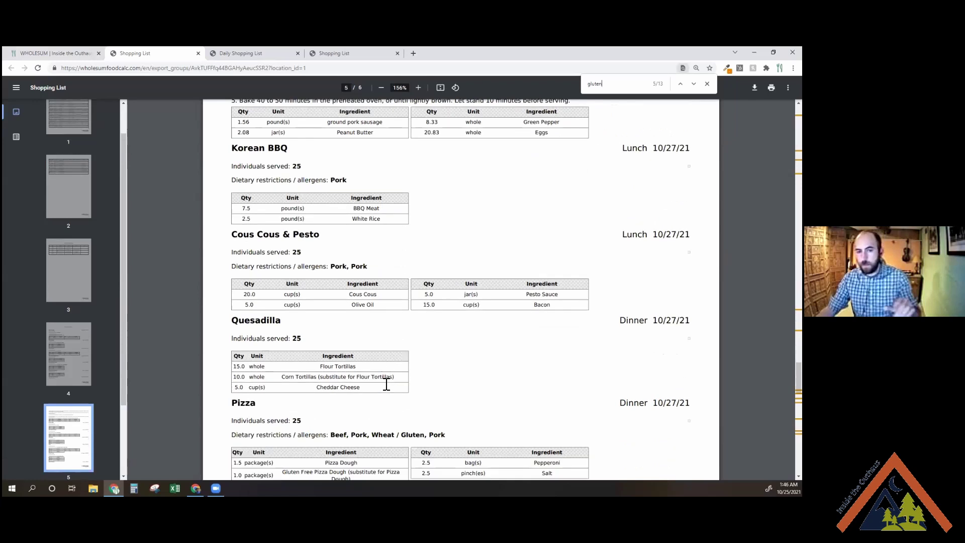
left_click_drag(399, 377, 286, 377)
left_click(286, 377)
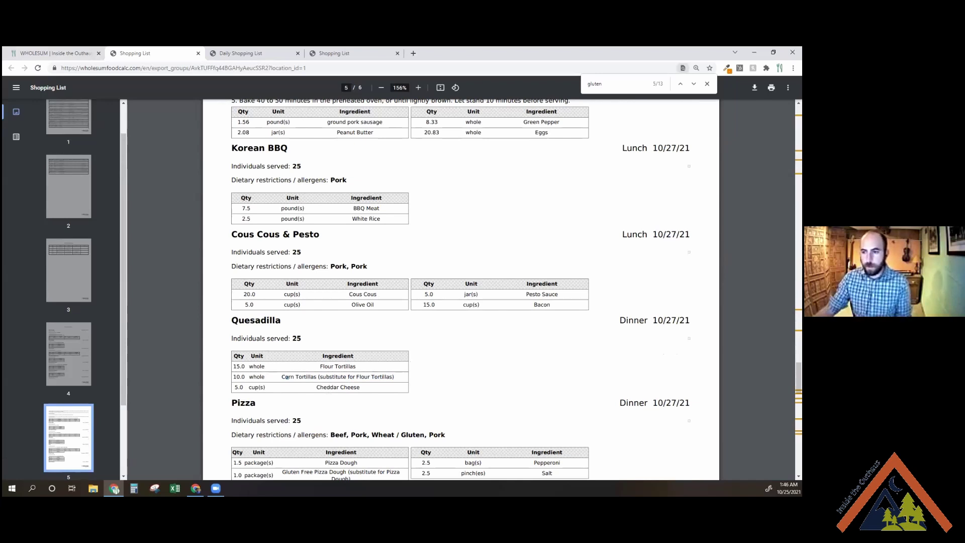
scroll(287, 377, "down", 6)
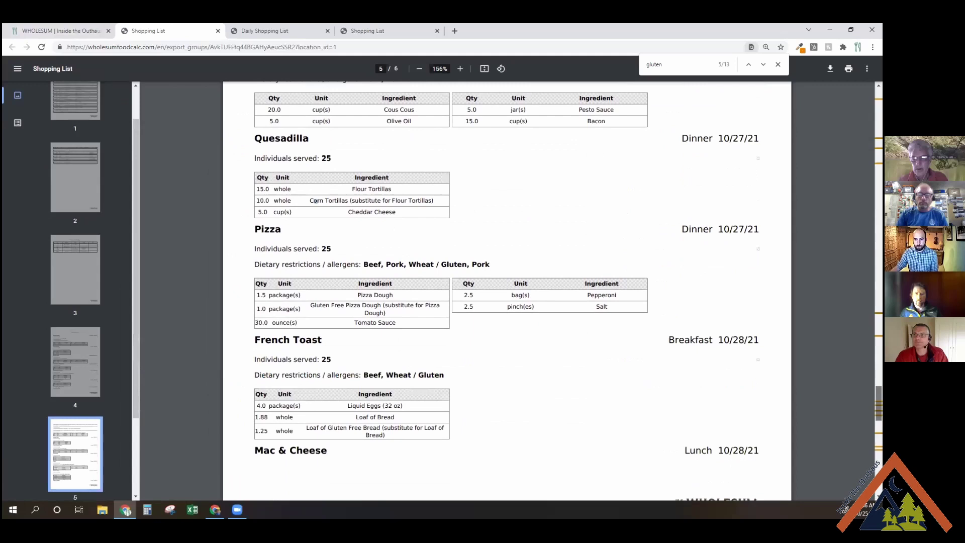
scroll(507, 290, "down", 1)
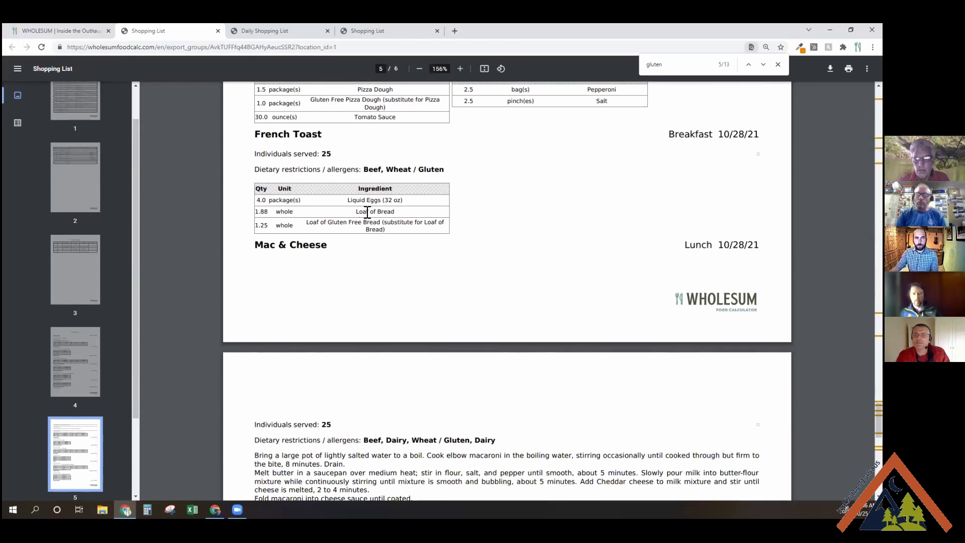
left_click_drag(879, 420, 878, 157)
scroll(272, 188, "up", 10)
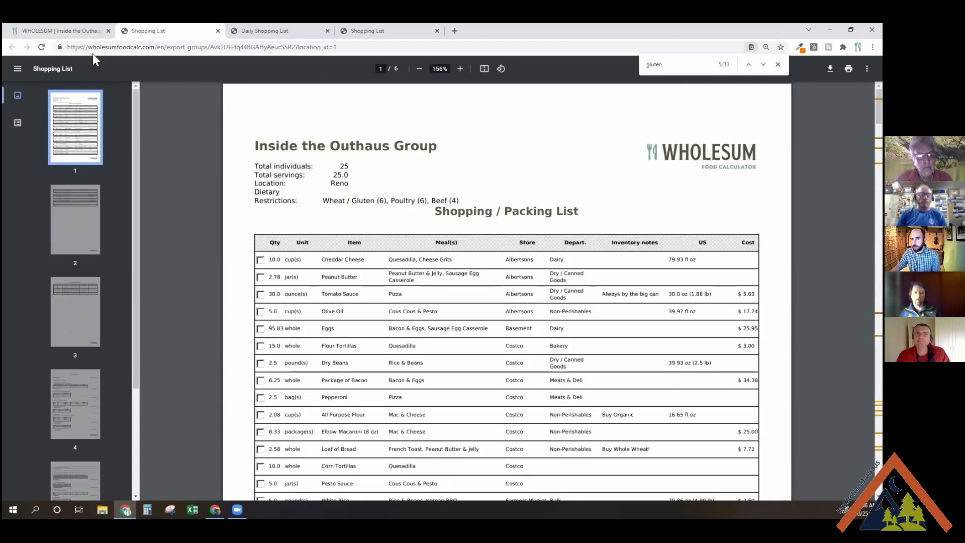
Open the Bagels & Cream Cheese recipe from the recipe collection and view the available units for its empty ingredient row.
left_click(64, 33)
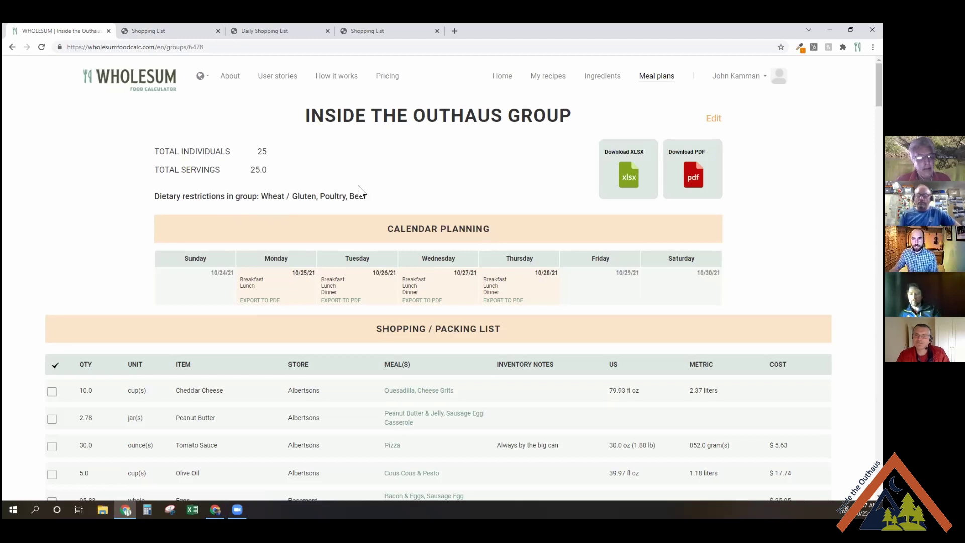
left_click(542, 82)
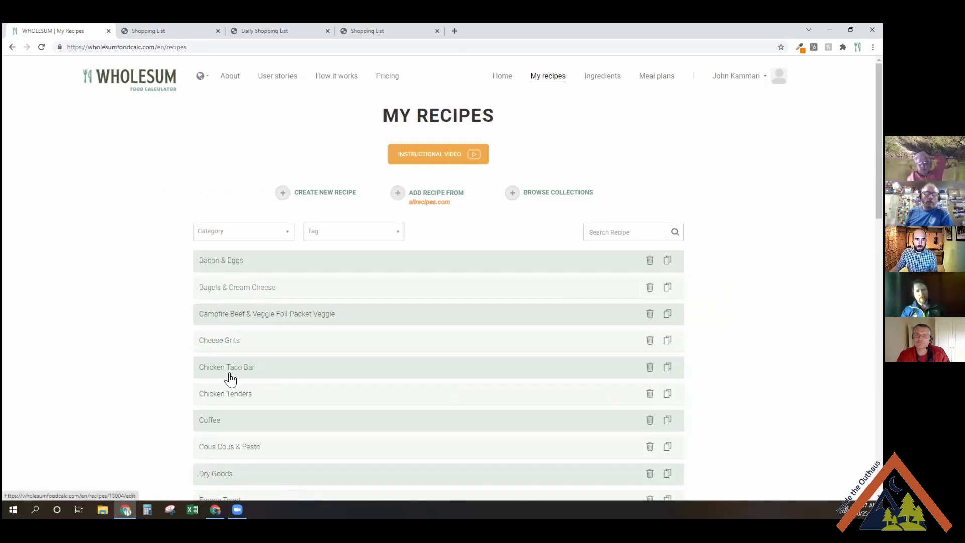
left_click(227, 291)
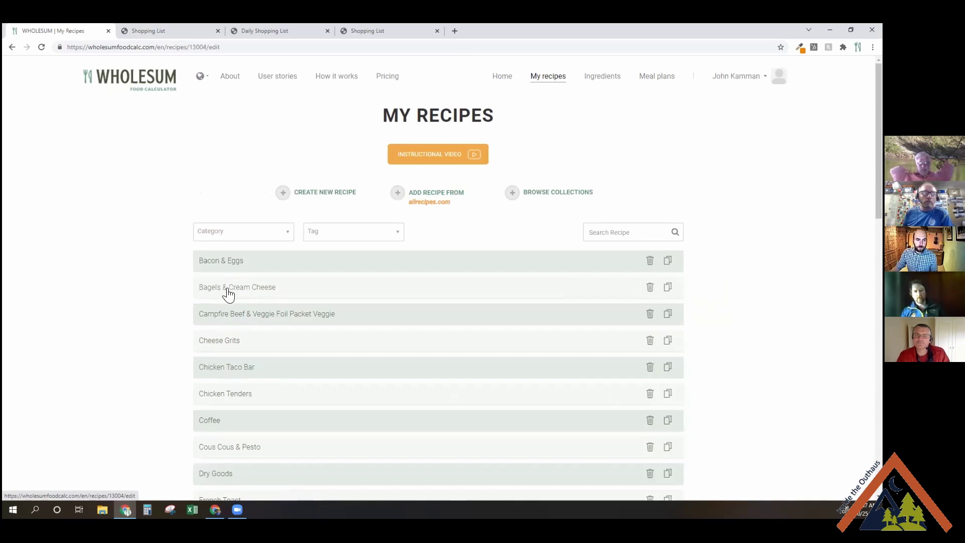
left_click(236, 354)
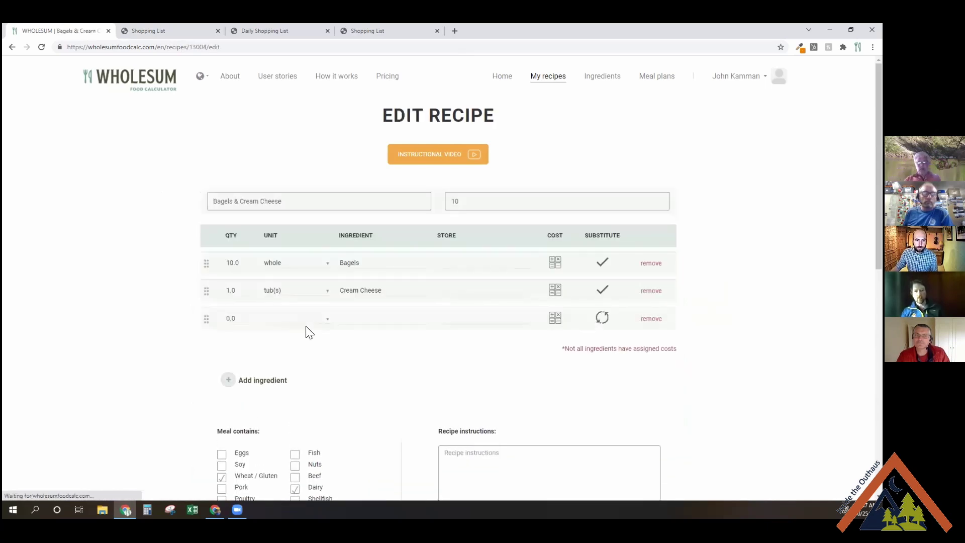
left_click(310, 318)
left_click_drag(327, 353, 325, 414)
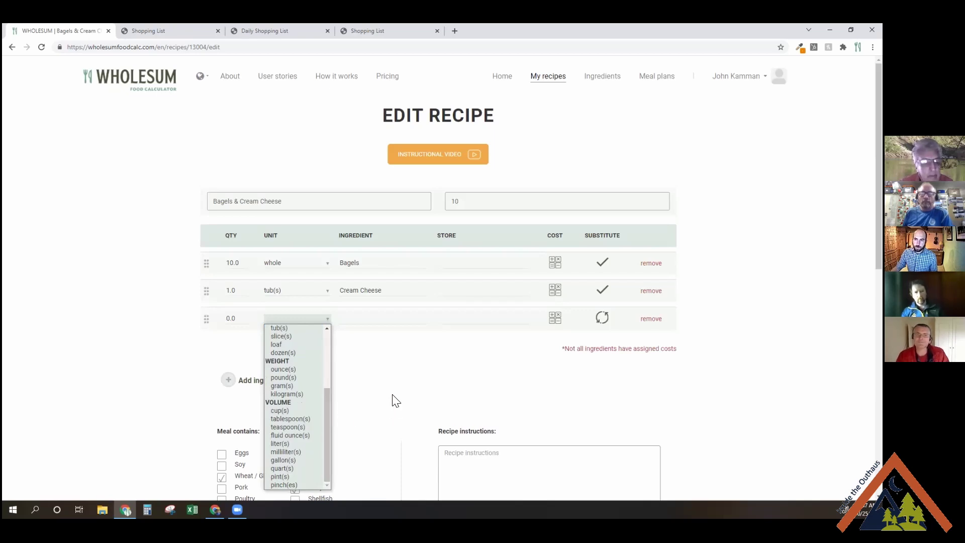
View the US measurement column in the earlier PDF shopping list that is open in the last browser tab.
left_click(377, 30)
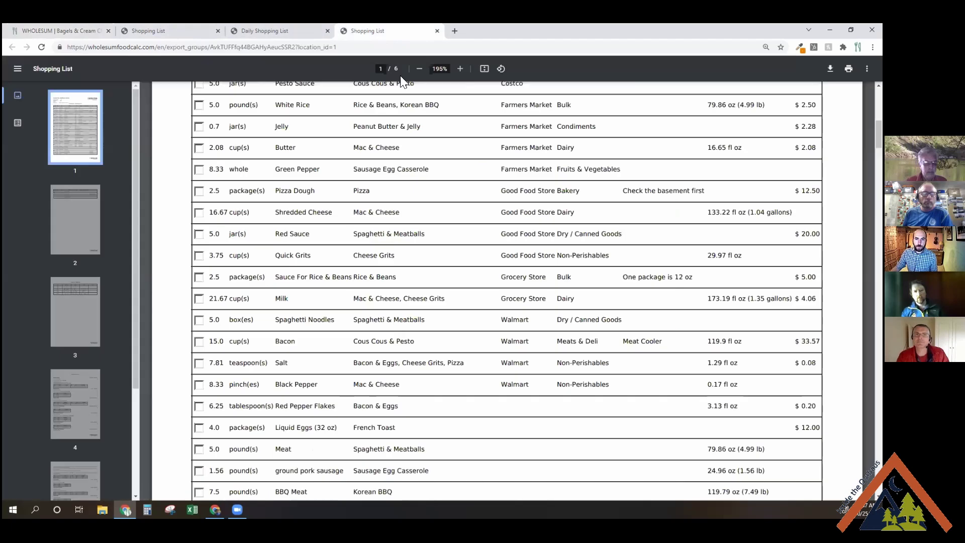
scroll(700, 279, "up", 6)
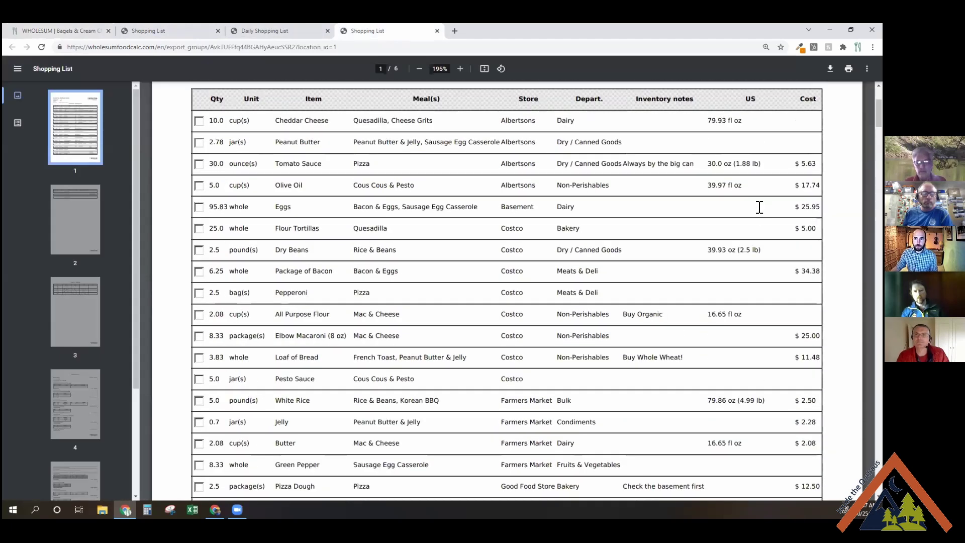
scroll(729, 221, "up", 2)
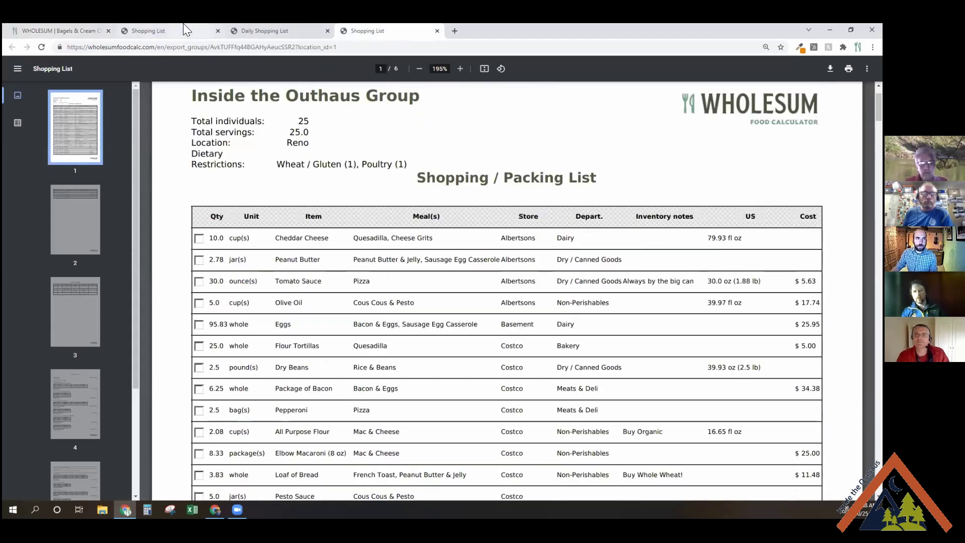
Return to the Wholesum site and open the profile settings at the shopping list export options.
left_click(66, 23)
left_click(736, 76)
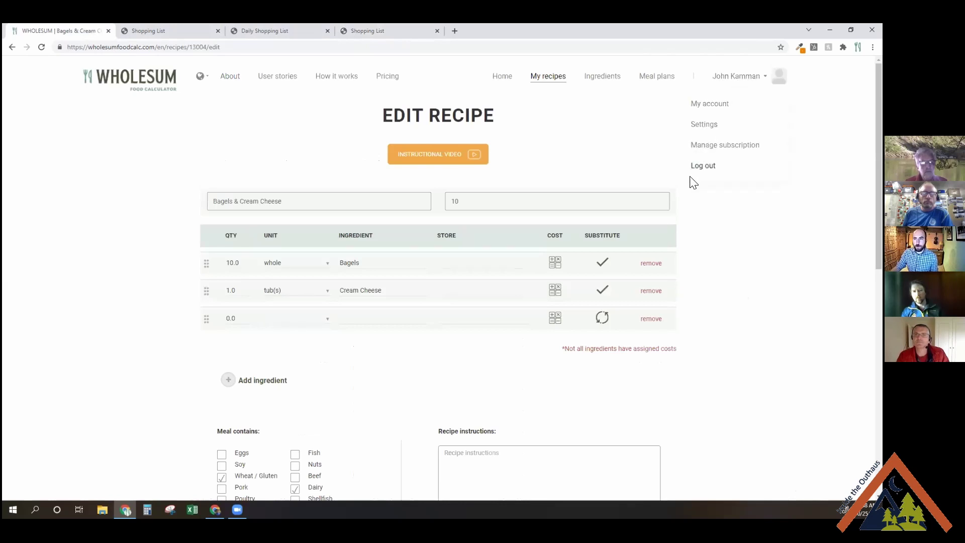
left_click(702, 125)
scroll(520, 249, "down", 3)
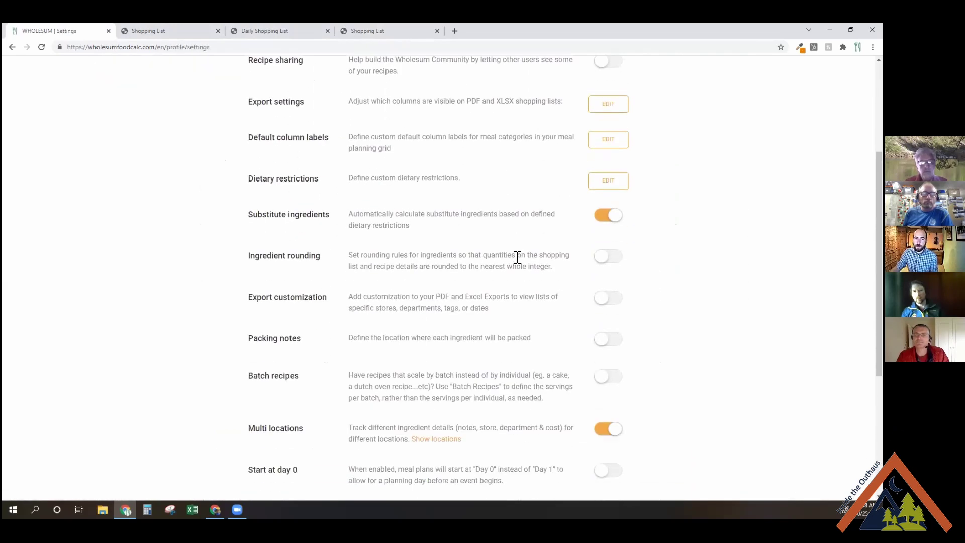
scroll(516, 272, "down", 1)
scroll(495, 303, "up", 2)
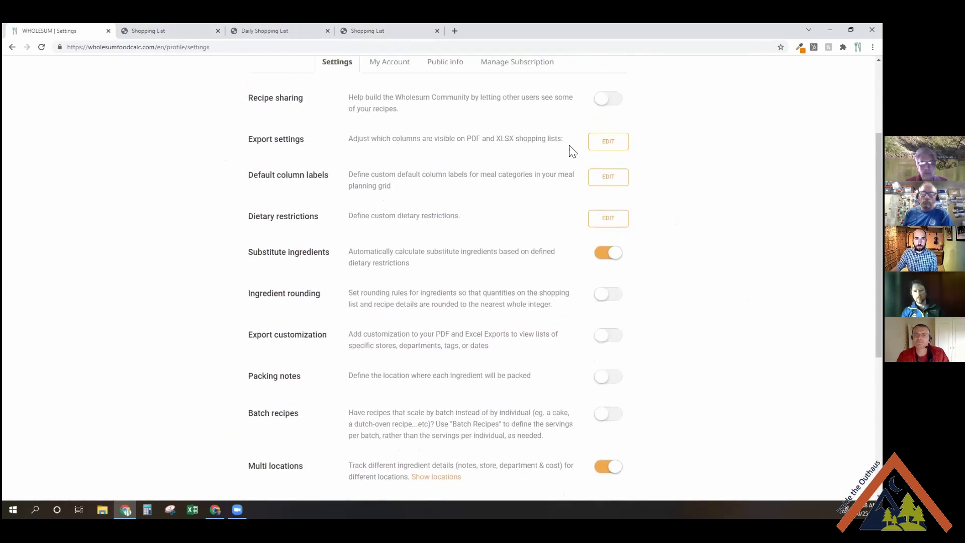
Include the Metric column and exclude the Us column for PDF and XLSX shopping lists, and save the export settings.
left_click(609, 142)
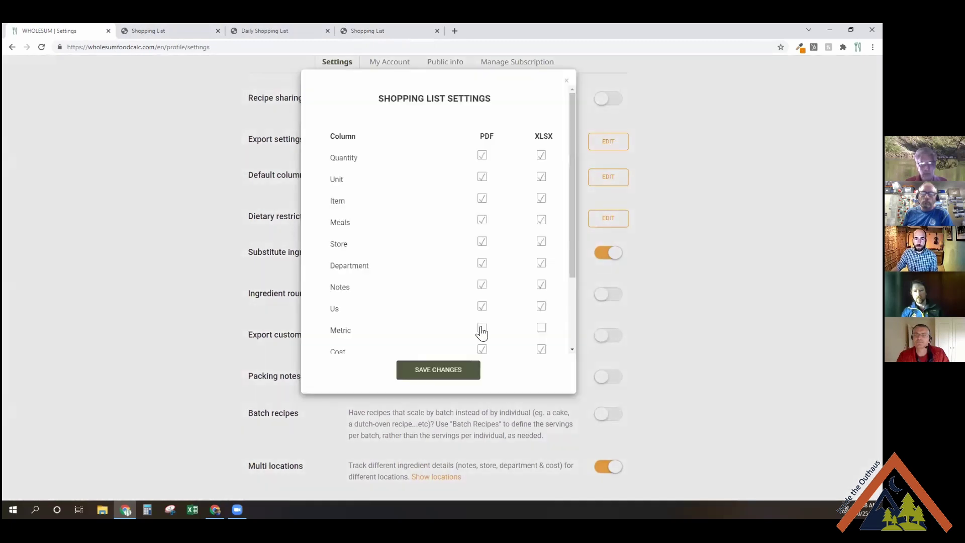
left_click(481, 329)
left_click(541, 328)
left_click(540, 306)
left_click(465, 370)
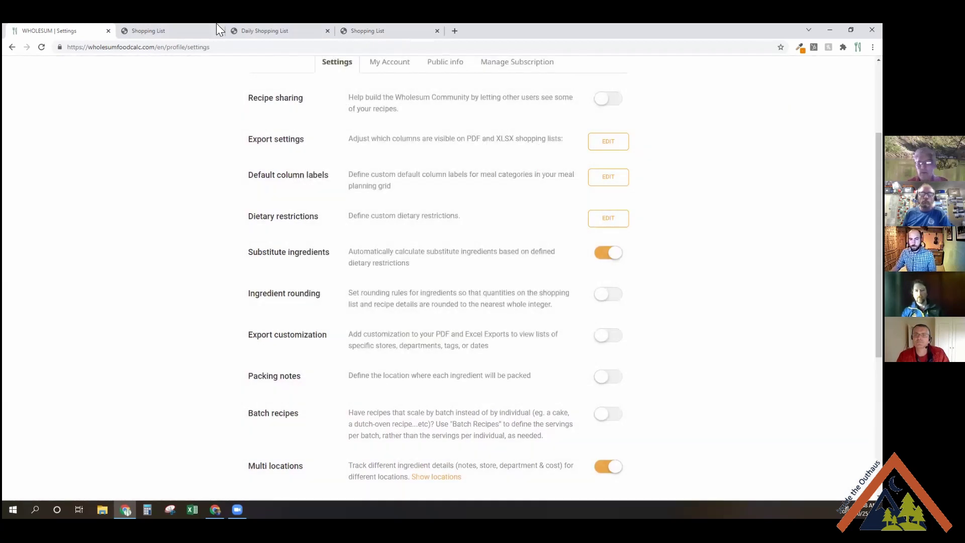
Reload the earlier PDF shopping list and enlarge it to examine the Metric column.
left_click(401, 26)
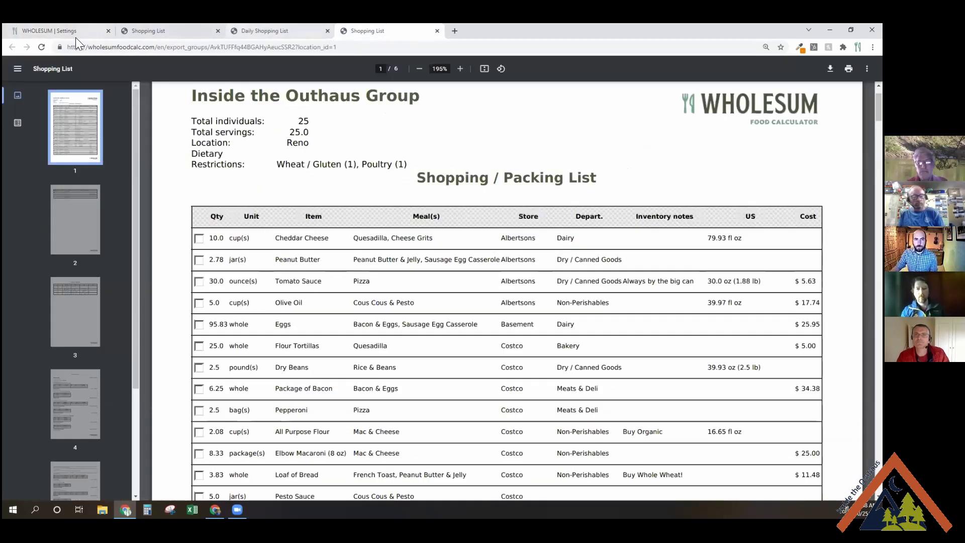
left_click(41, 47)
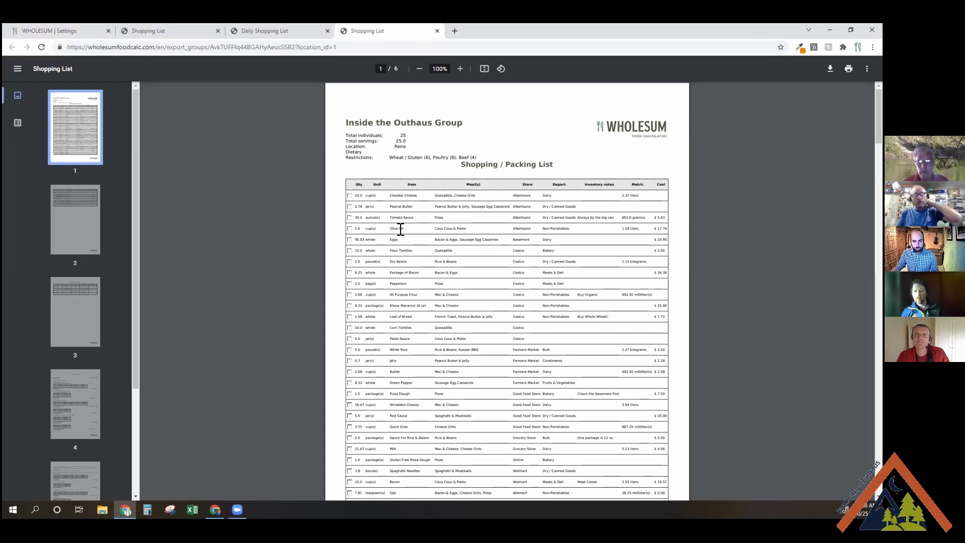
scroll(407, 230, "up", 2)
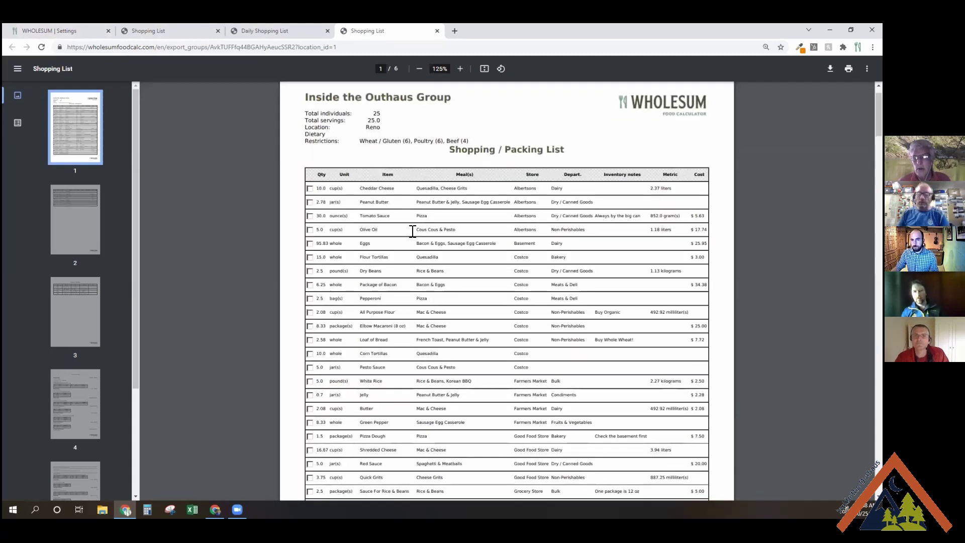
scroll(412, 230, "up", 1)
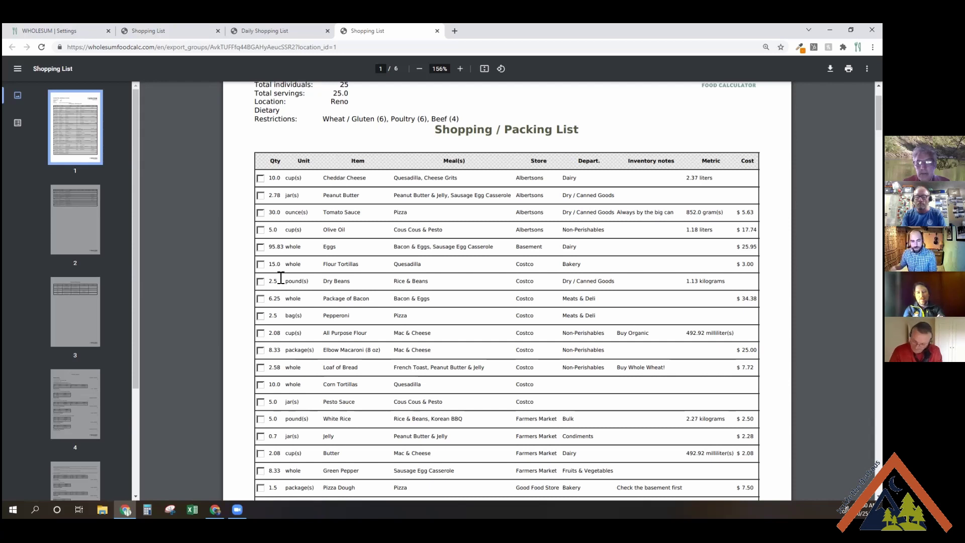
Return to the profile settings and turn on Ingredient rounding.
left_click(73, 31)
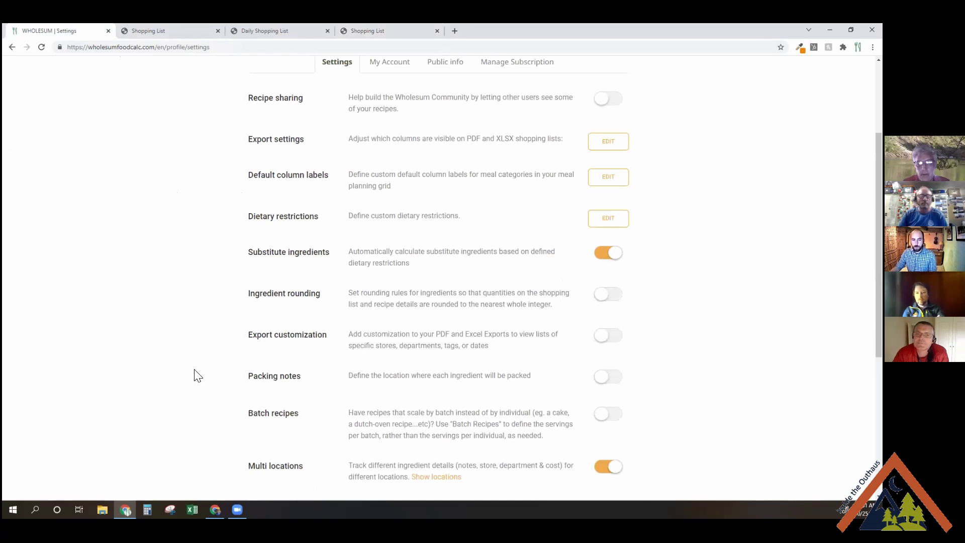
left_click(611, 296)
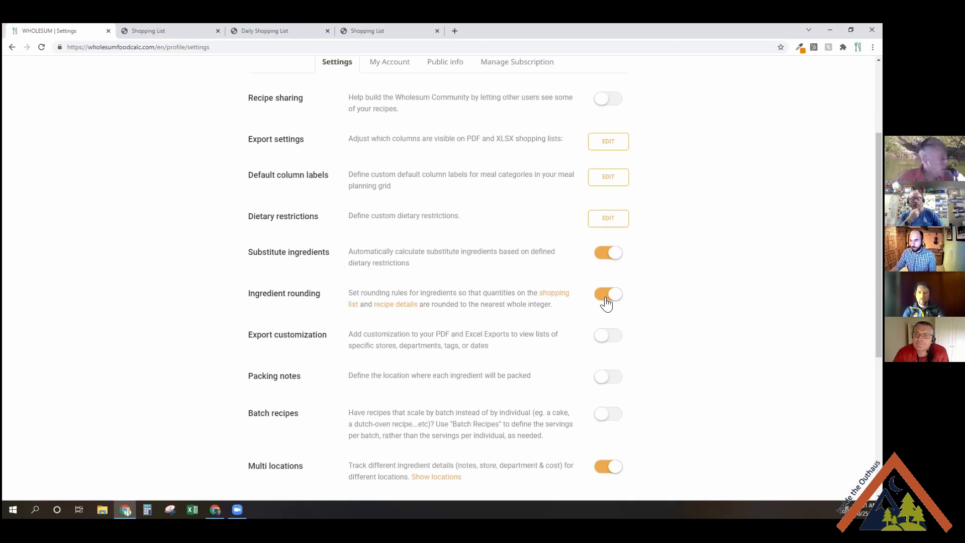
double_click(452, 304)
left_click(456, 304)
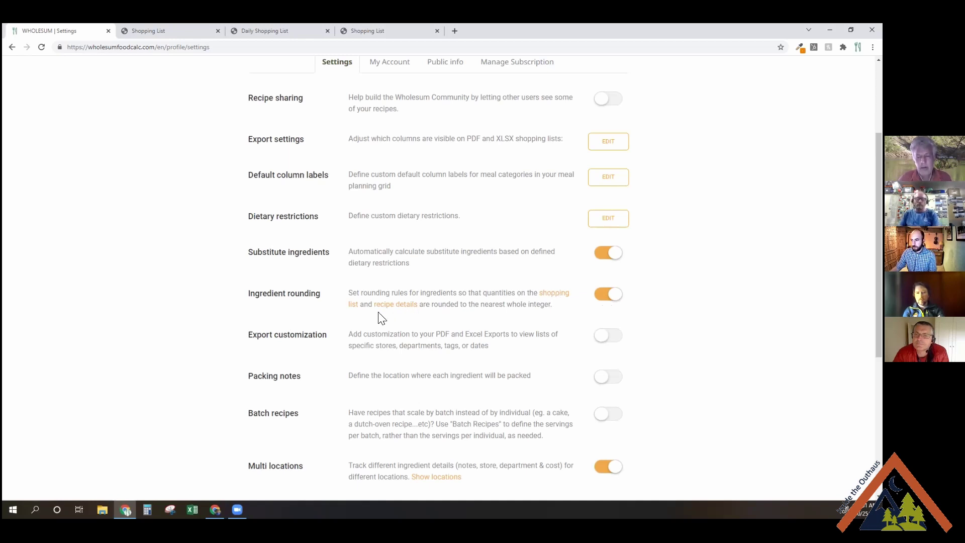
Open the ingredient details and view the rounding choices for Bagels and the ingredients further down.
scroll(215, 317, "up", 3)
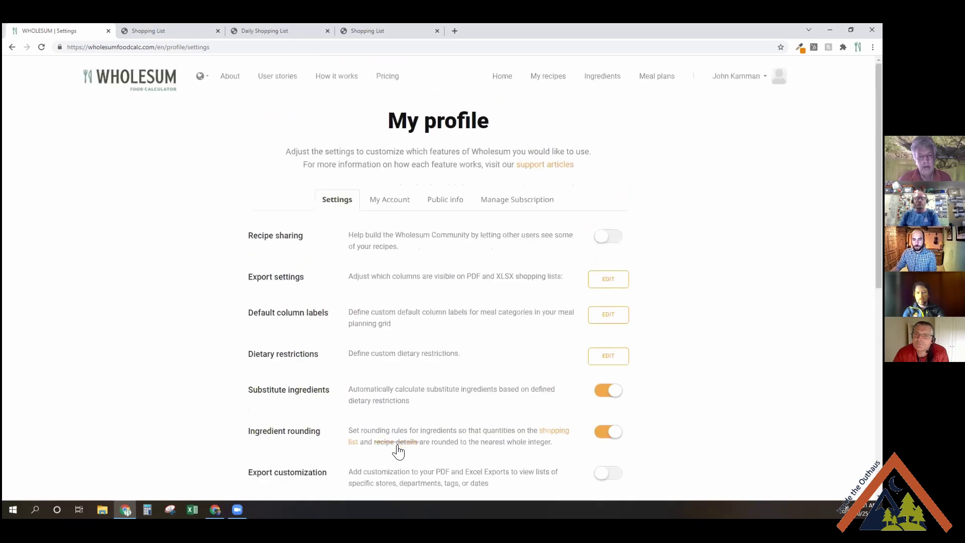
left_click(588, 79)
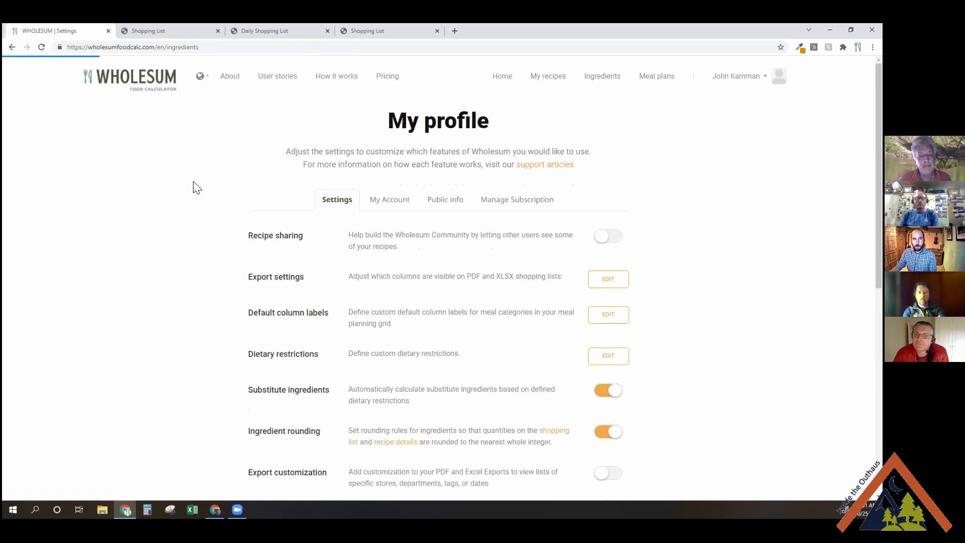
scroll(637, 177, "down", 2)
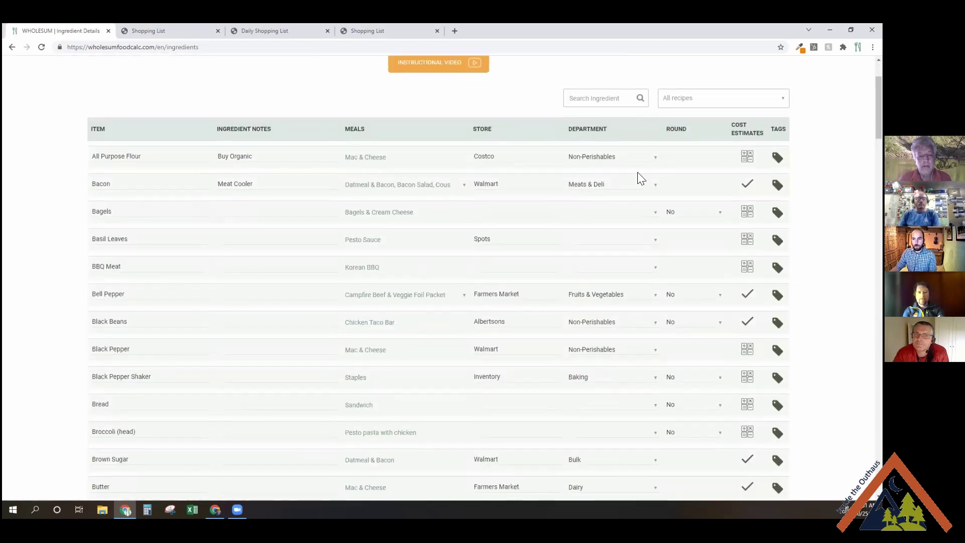
left_click(696, 213)
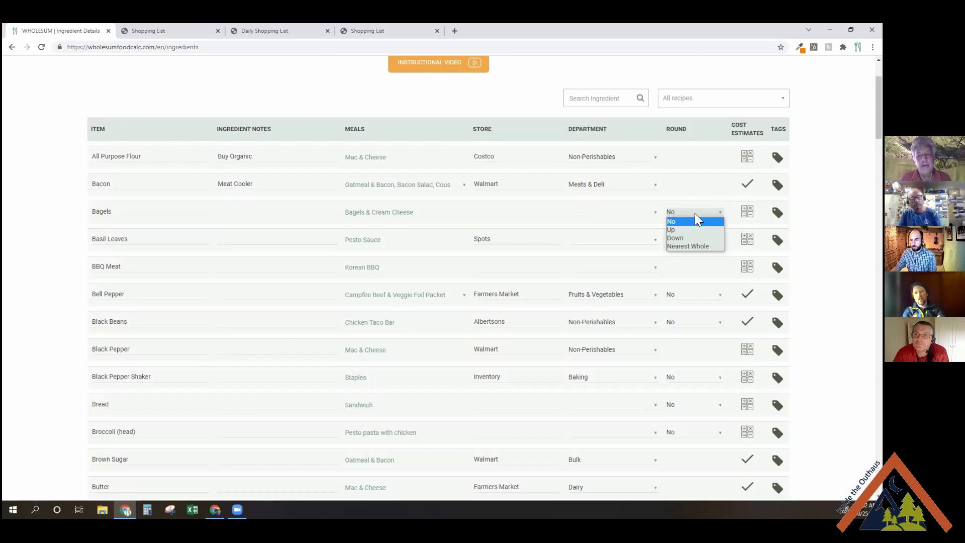
left_click(695, 213)
scroll(674, 307, "down", 2)
scroll(672, 307, "down", 1)
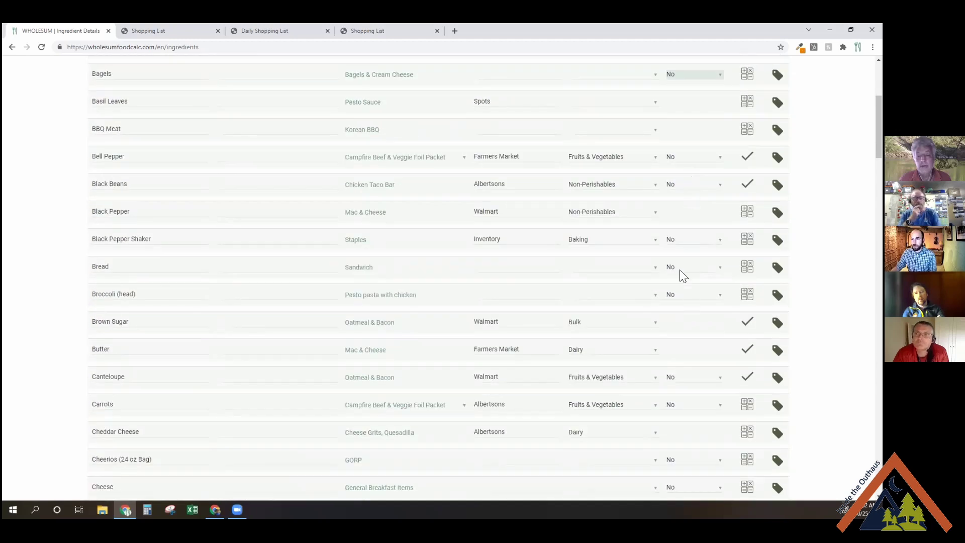